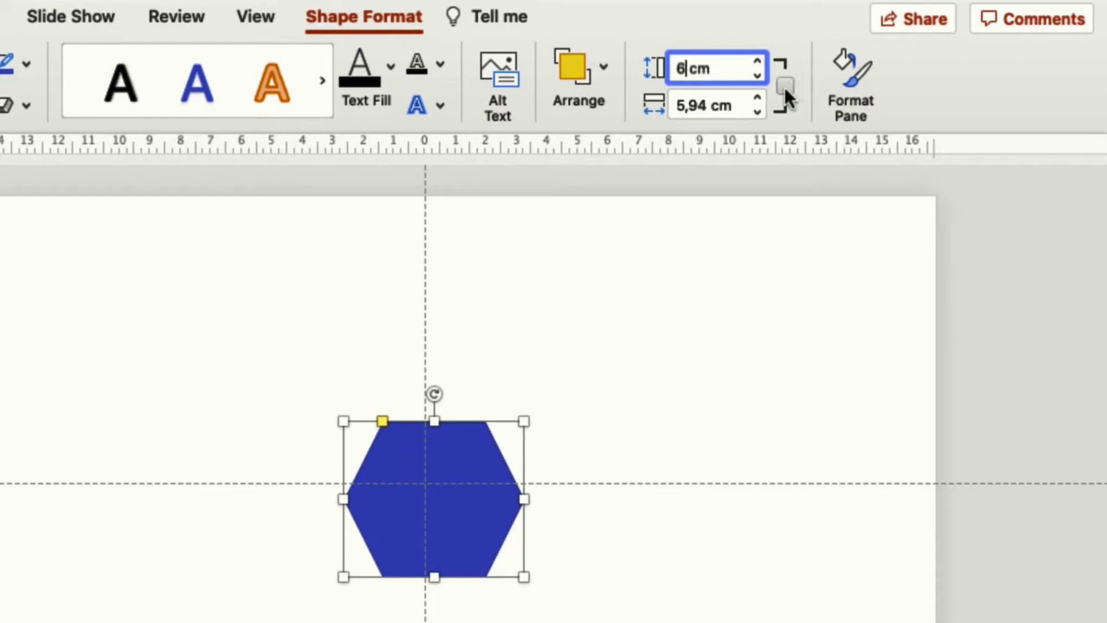
- Set the hexagon's height to 6 cm with the aspect ratio locked, and align it to the center and middle of the slide
click(784, 86)
key(Return)
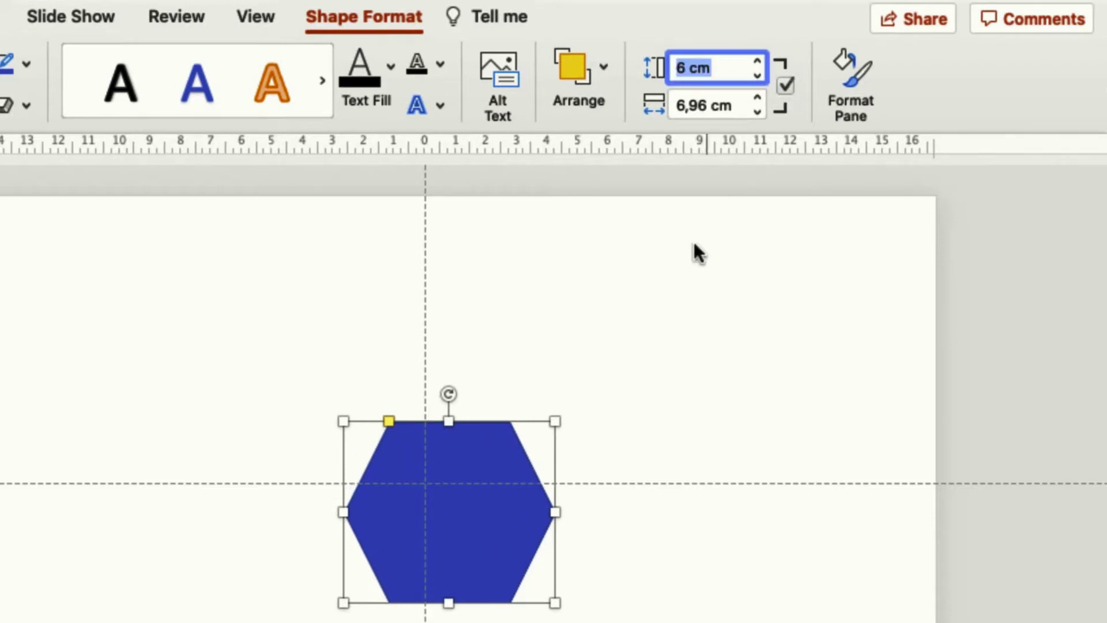
click(594, 71)
click(652, 150)
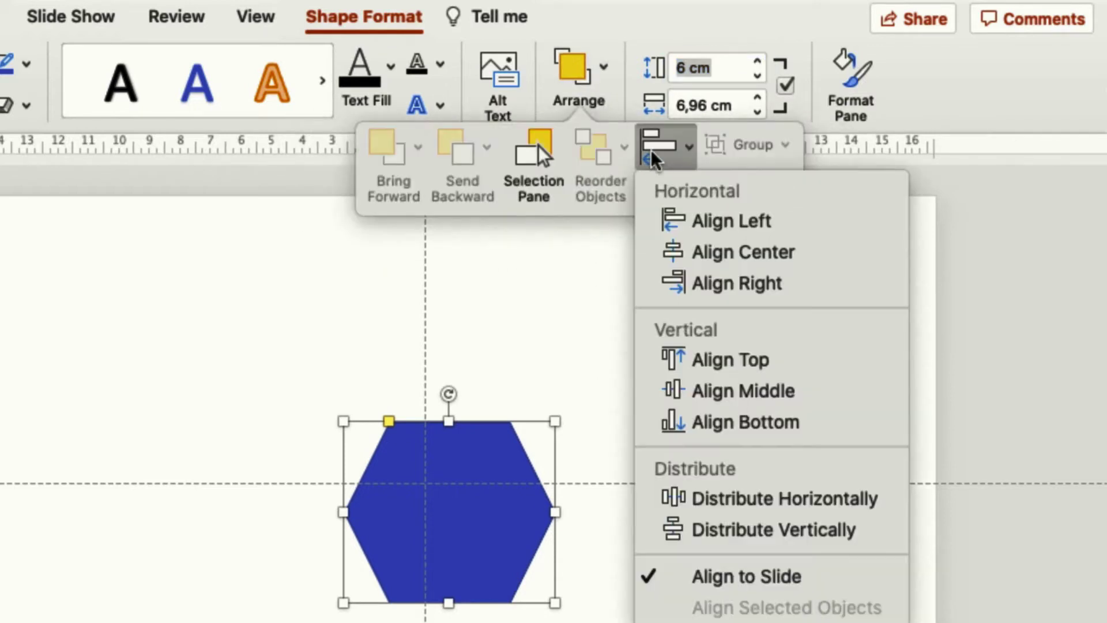
click(700, 253)
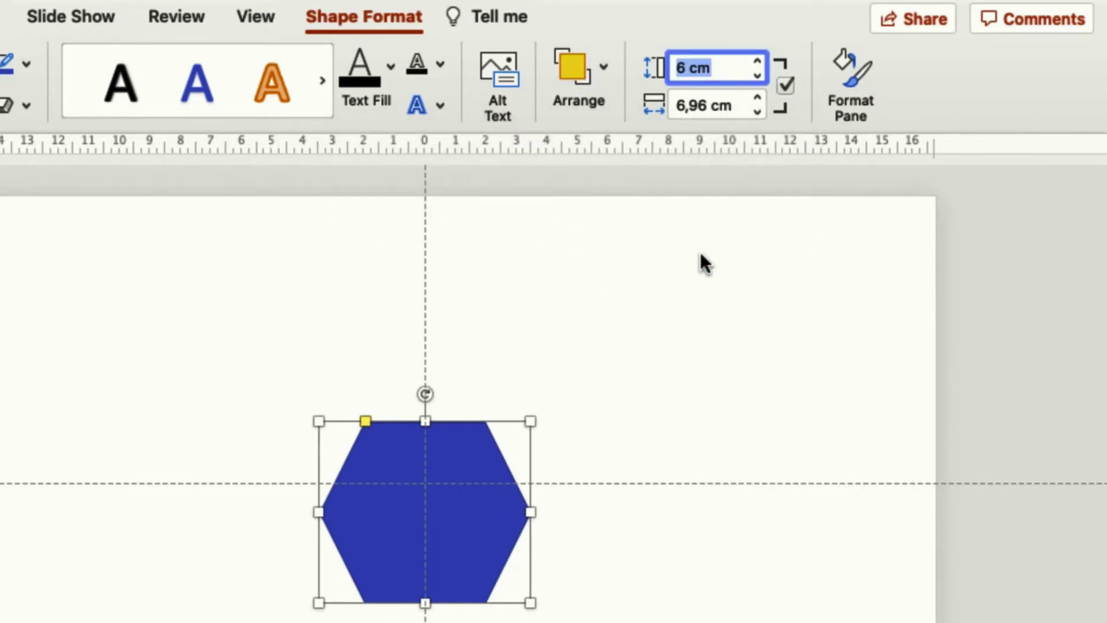
click(579, 72)
click(660, 153)
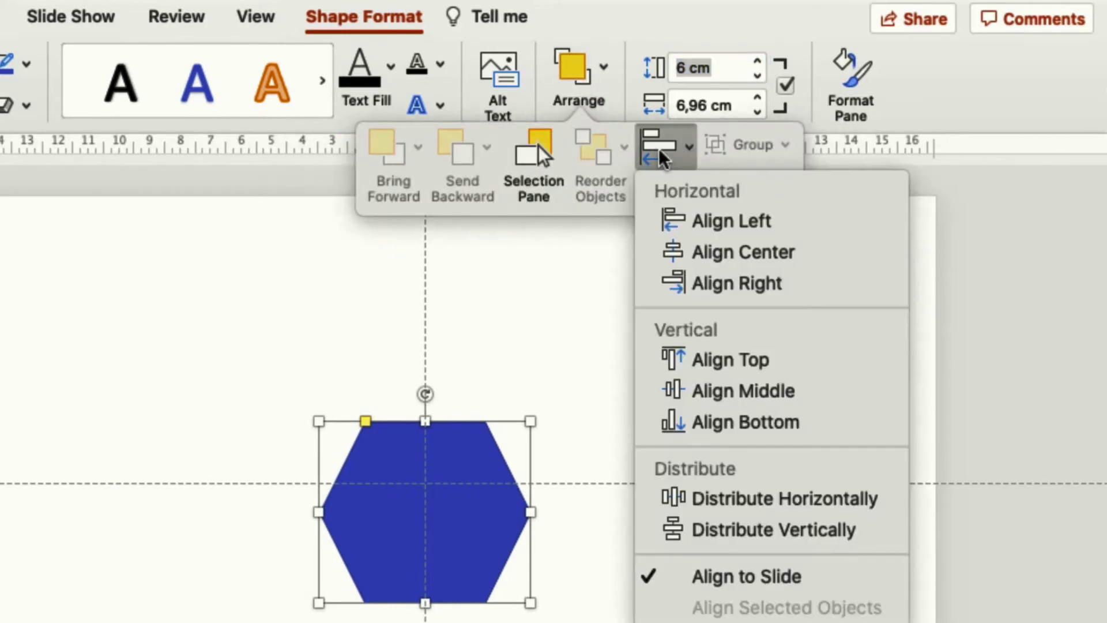
click(701, 392)
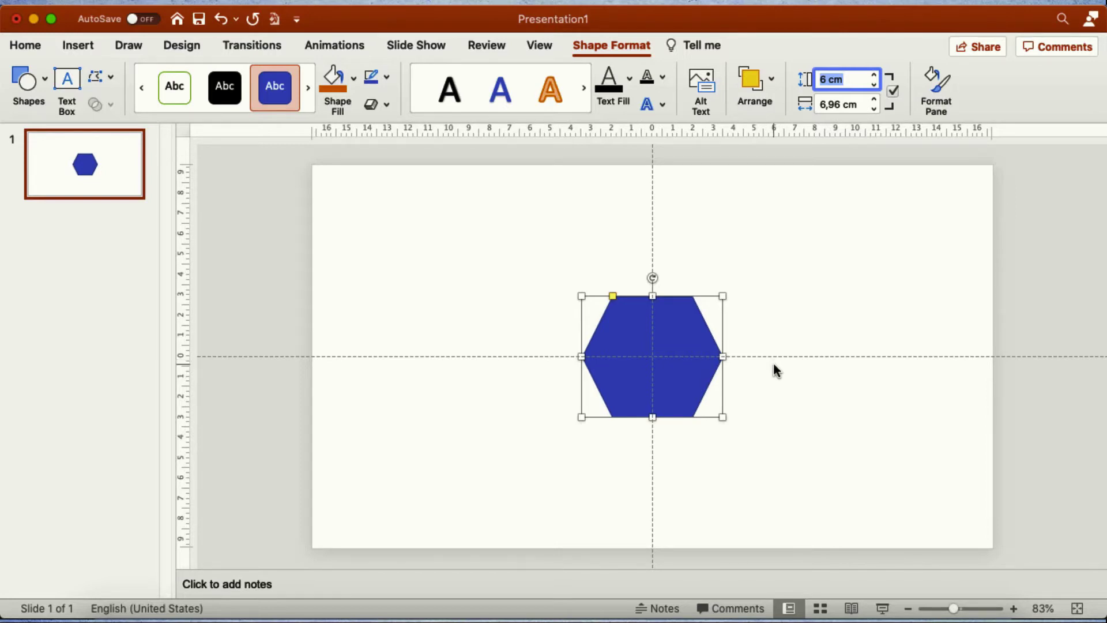
- Duplicate the hexagon and place the copy directly above the original with a small gap between them
key(super+d)
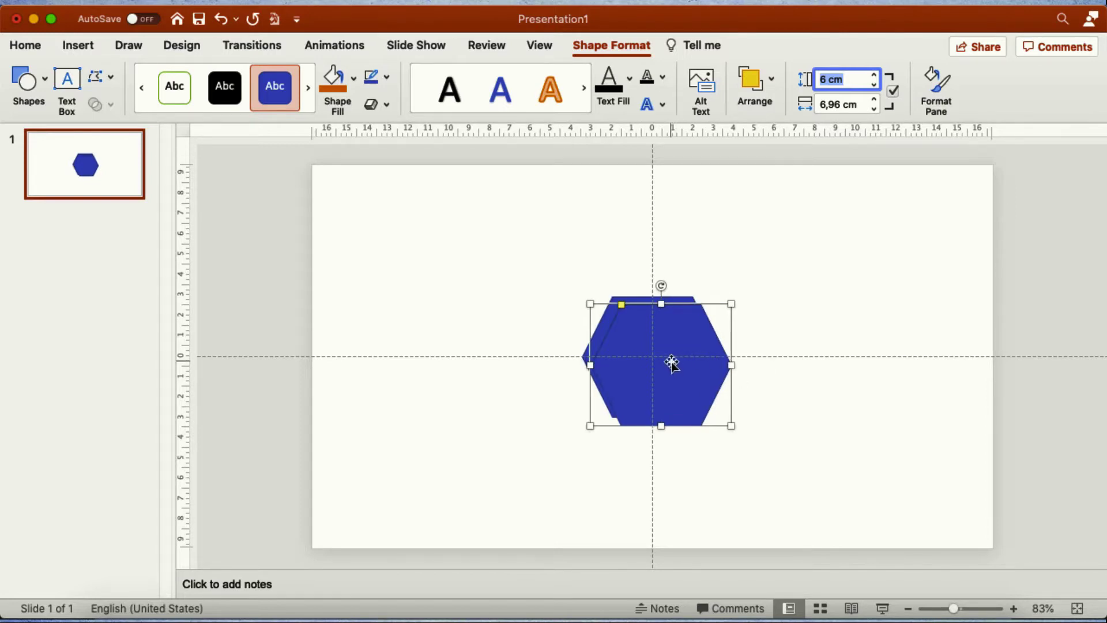
drag(671, 362, 668, 222)
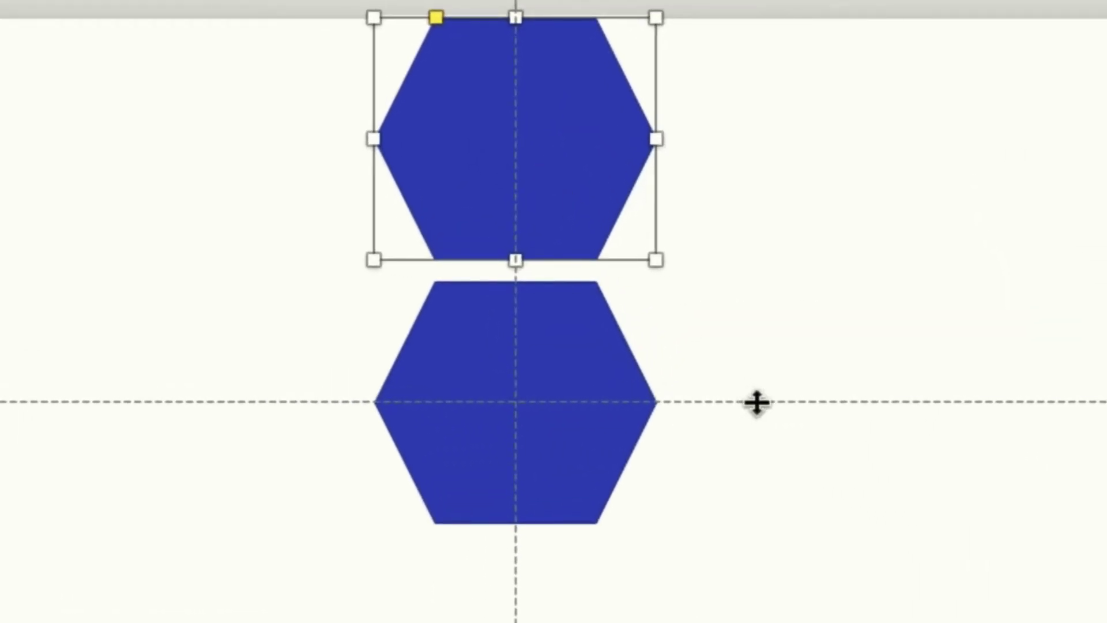
- Add a horizontal guide, line it up with the central hexagon's top edge at 3,00, and shift it slightly up into the gap
right_click(794, 399)
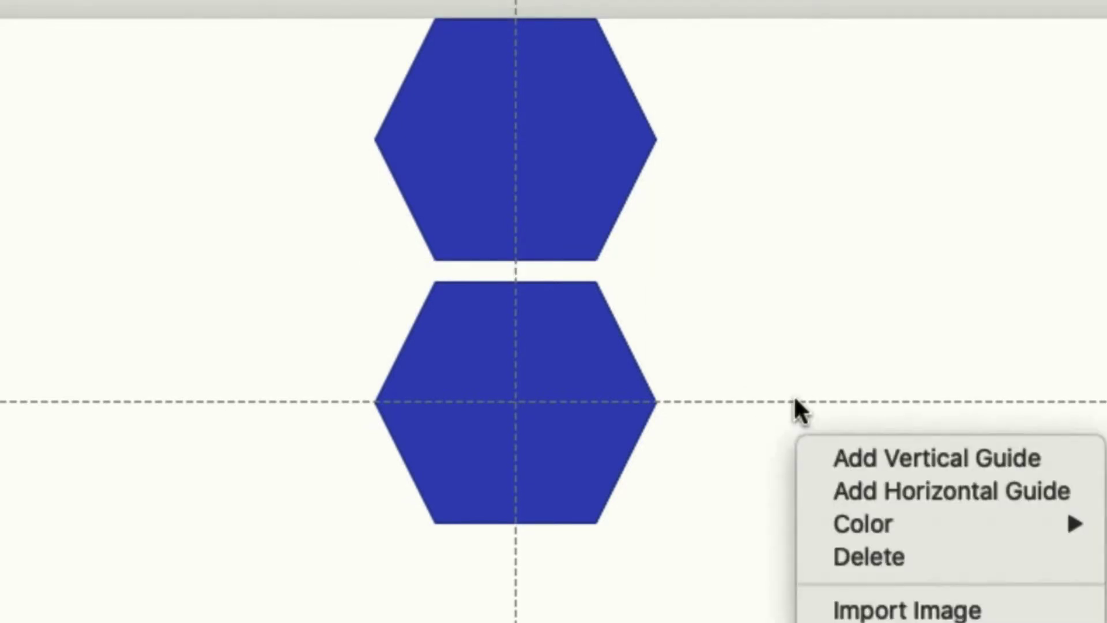
click(858, 489)
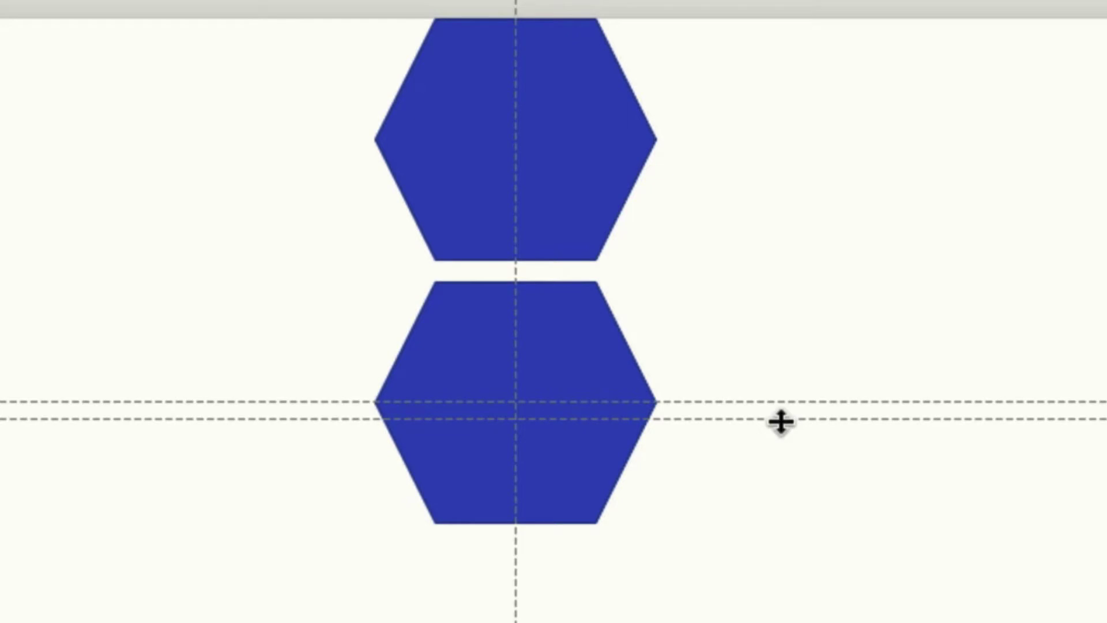
drag(781, 422, 770, 282)
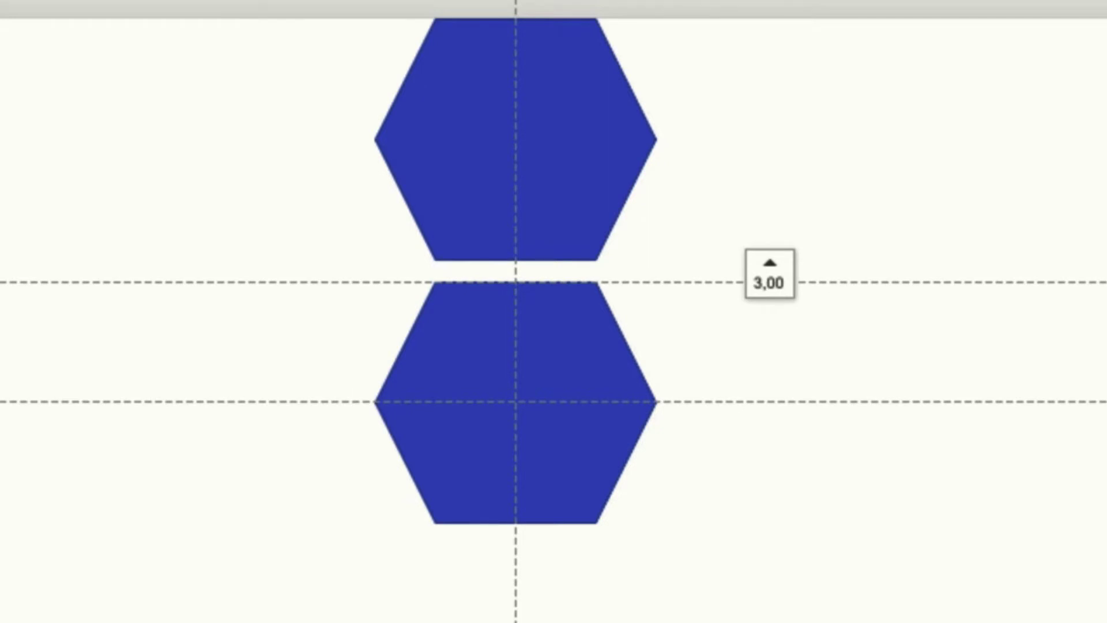
drag(769, 282, 770, 282)
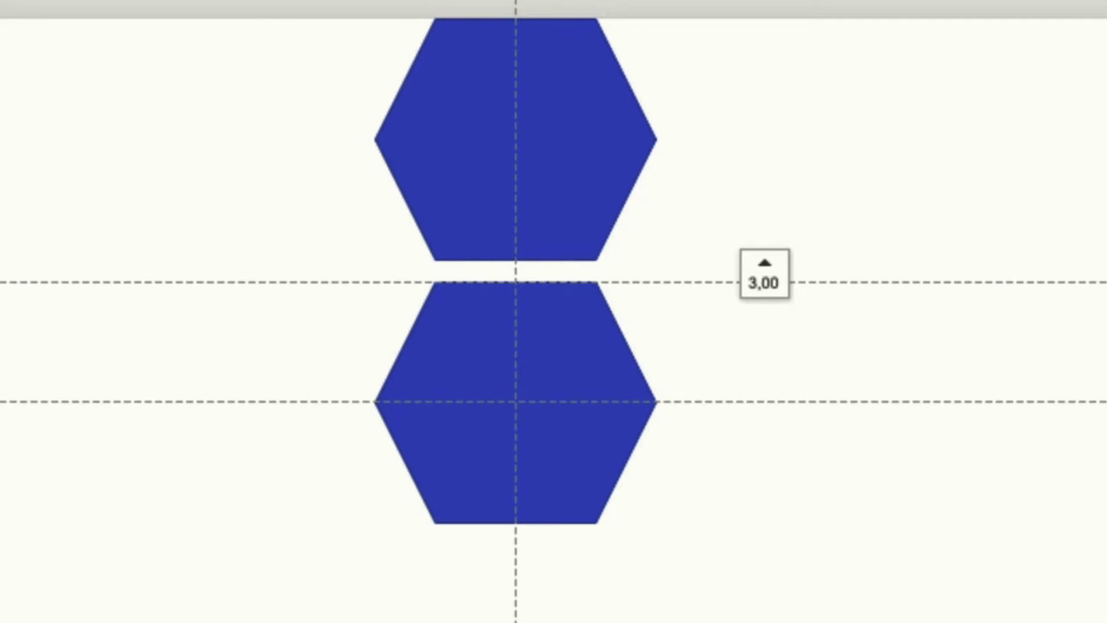
drag(764, 281, 765, 274)
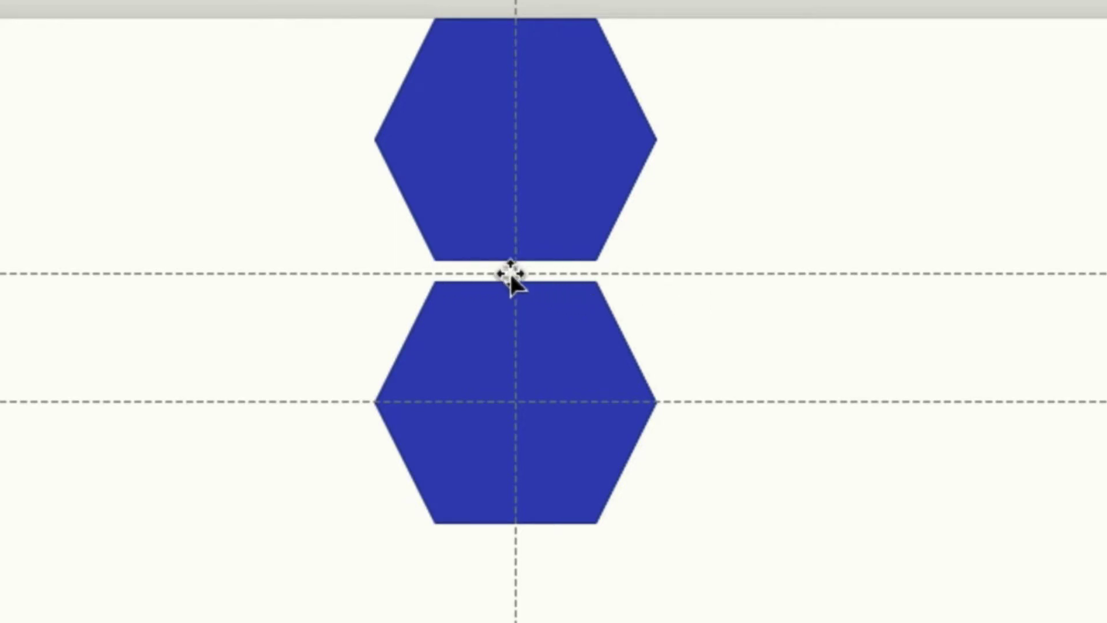
- Add a second horizontal guide and place it just above the first one, inside the gap between the hexagons
right_click(661, 273)
click(723, 317)
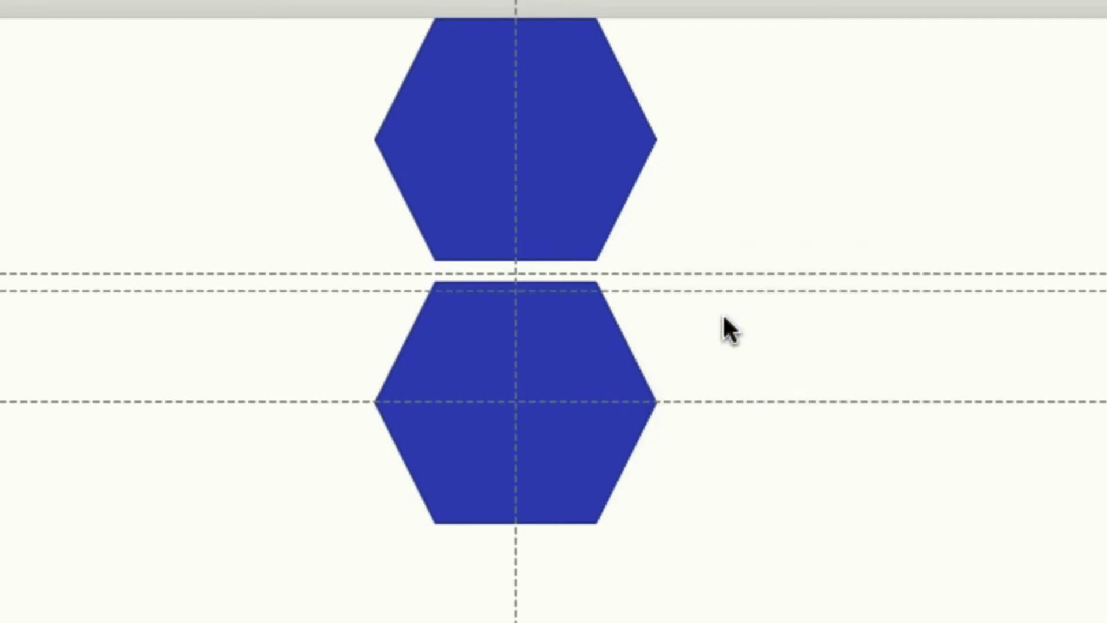
drag(707, 291, 708, 265)
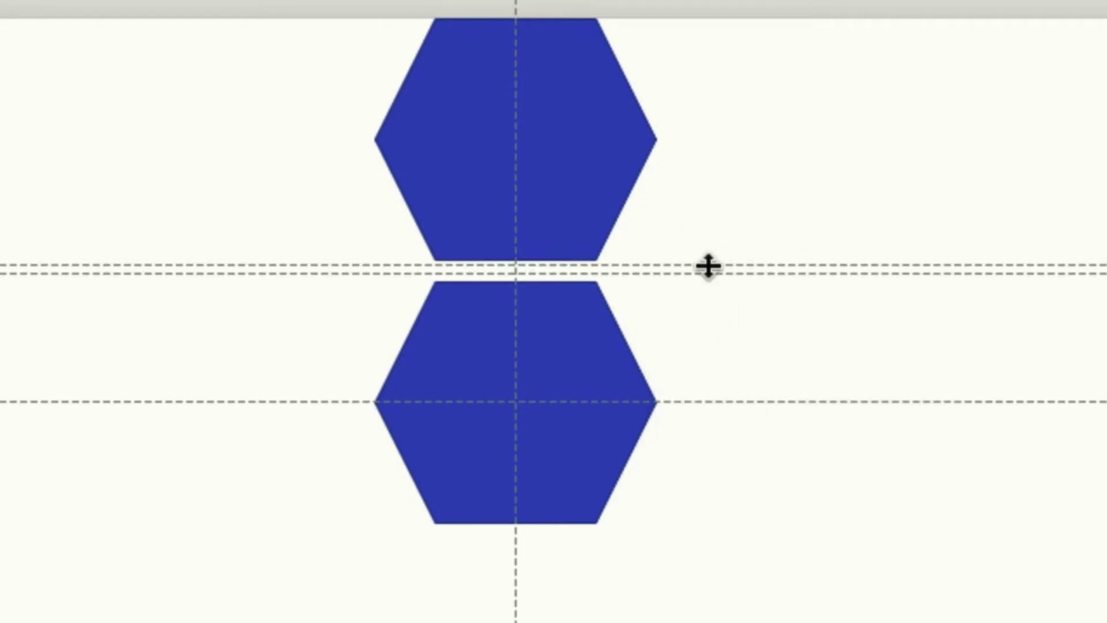
- Move the upper hexagon down until its bottom edge rests on the upper guide, at a top position of 0,13 cm
click(569, 197)
drag(566, 174, 566, 180)
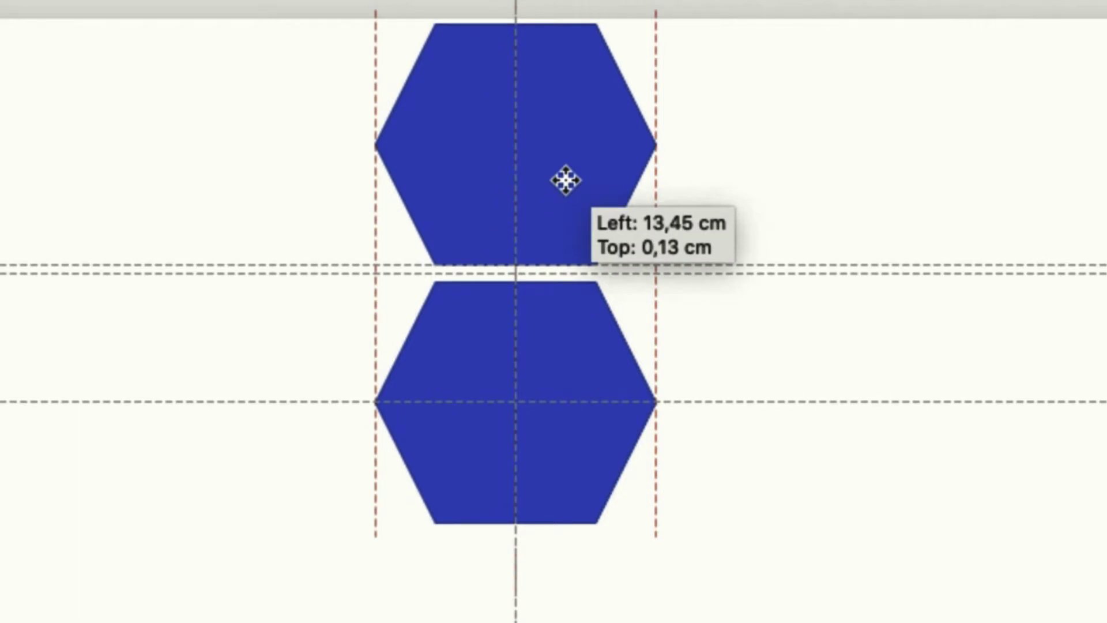
drag(565, 180, 566, 180)
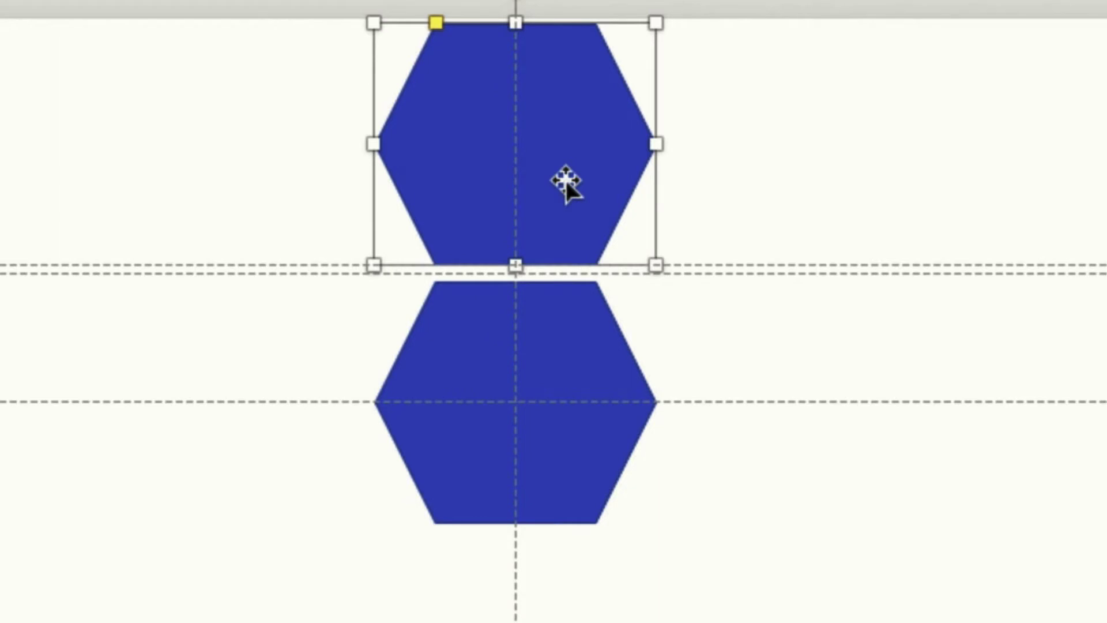
- Duplicate the central hexagon and place the copy below it, centered and with the same gap as above
click(542, 360)
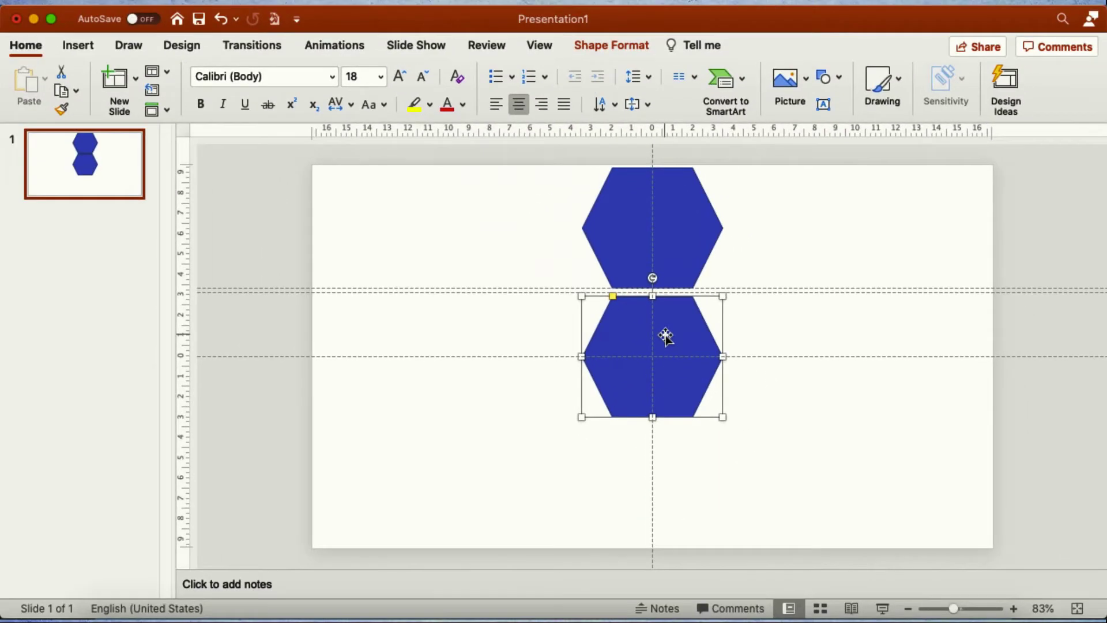
drag(677, 378, 668, 494)
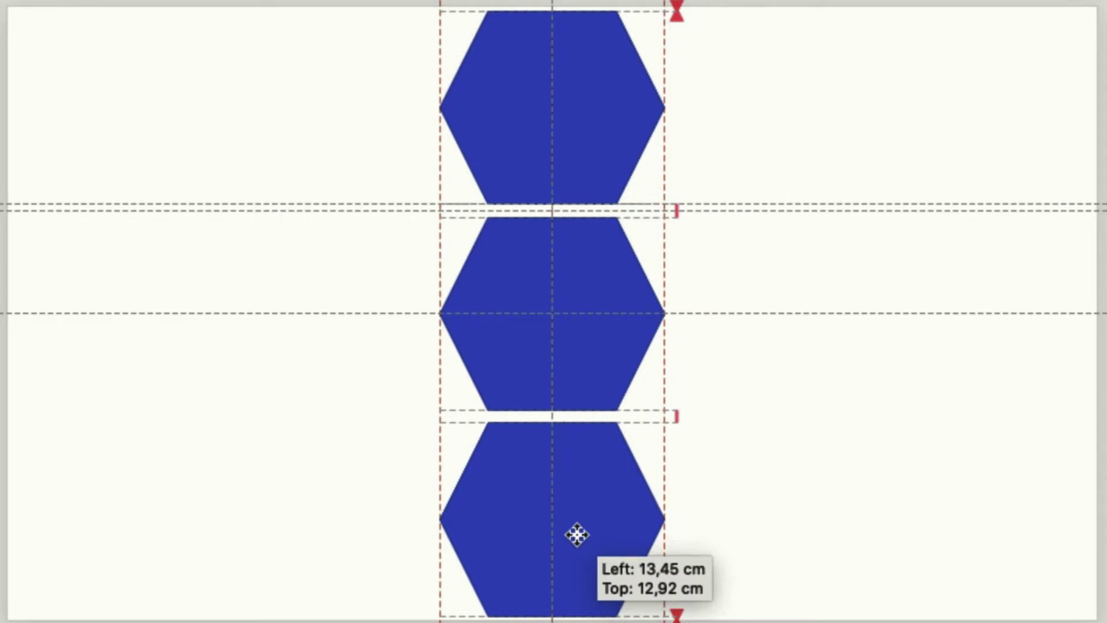
drag(576, 535, 576, 531)
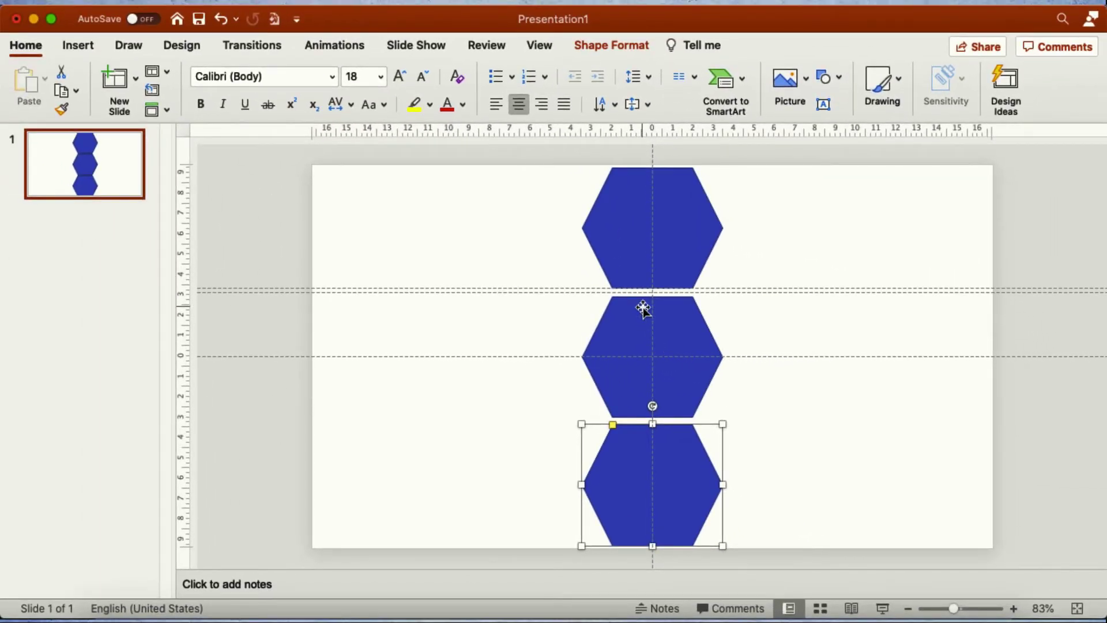
- Duplicate the column of three hexagons and nest the copy to its left, half a hexagon lower, with even gaps
drag(569, 152, 749, 572)
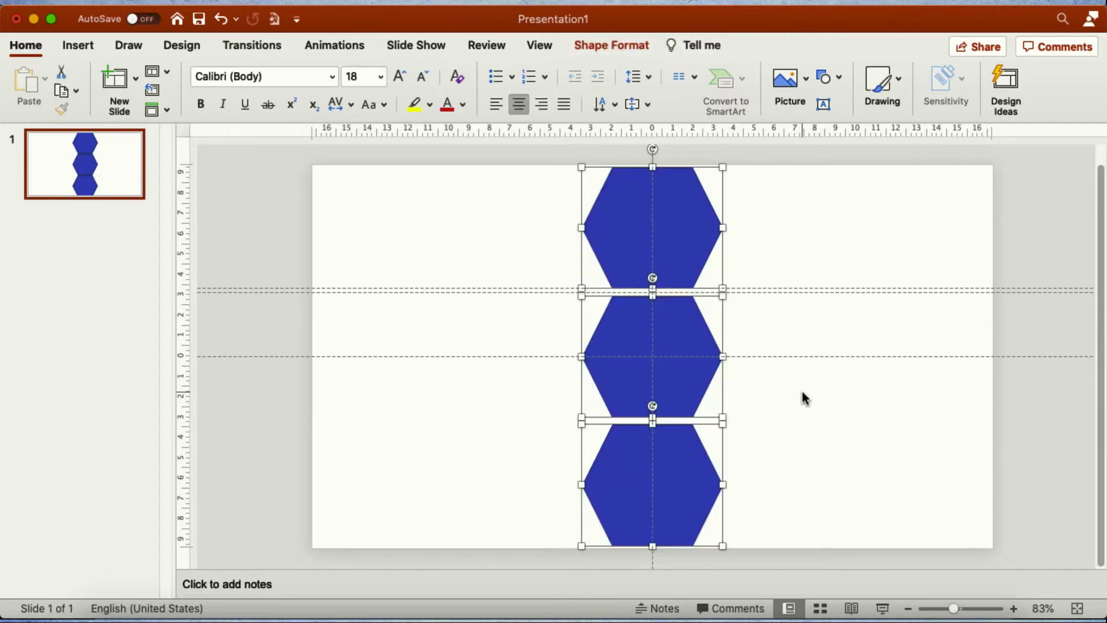
key(Right)
key(Down)
drag(680, 334, 554, 386)
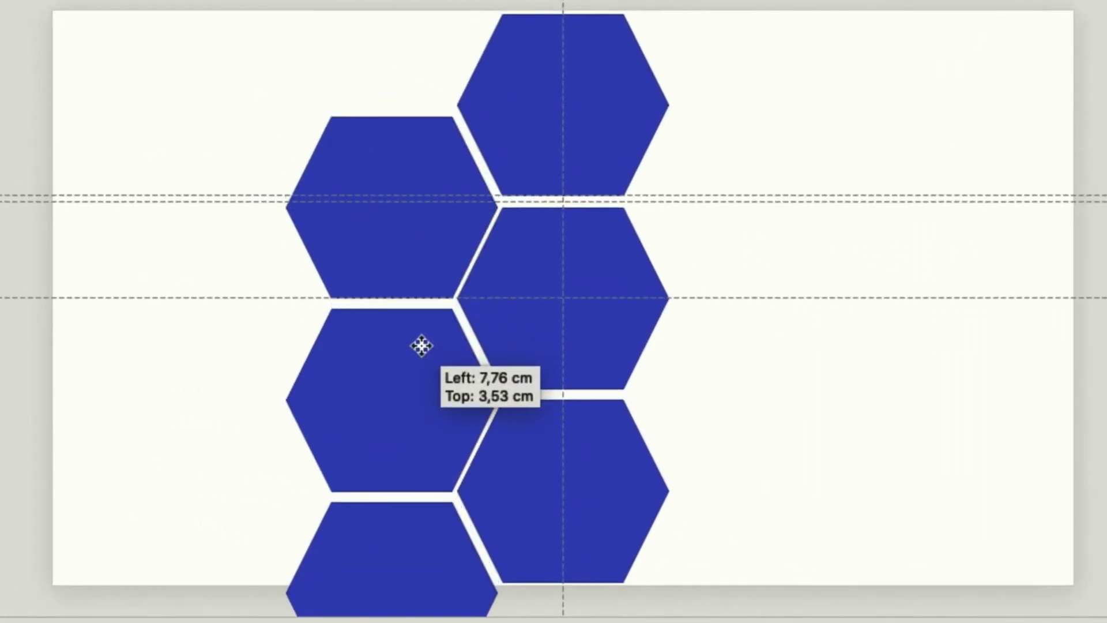
drag(421, 346, 412, 339)
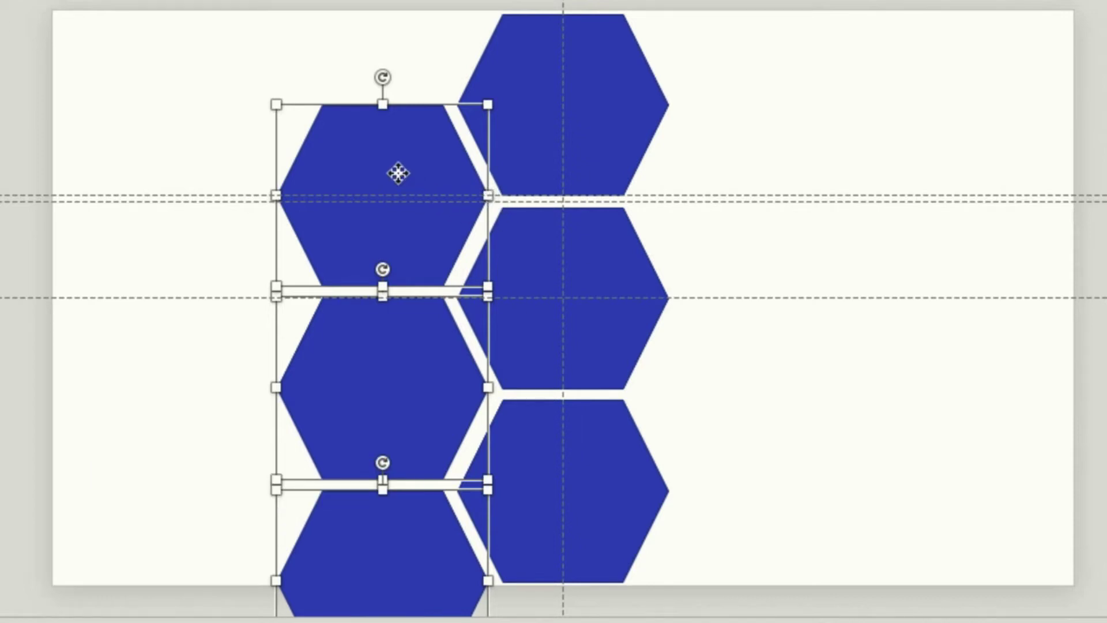
drag(397, 173, 402, 175)
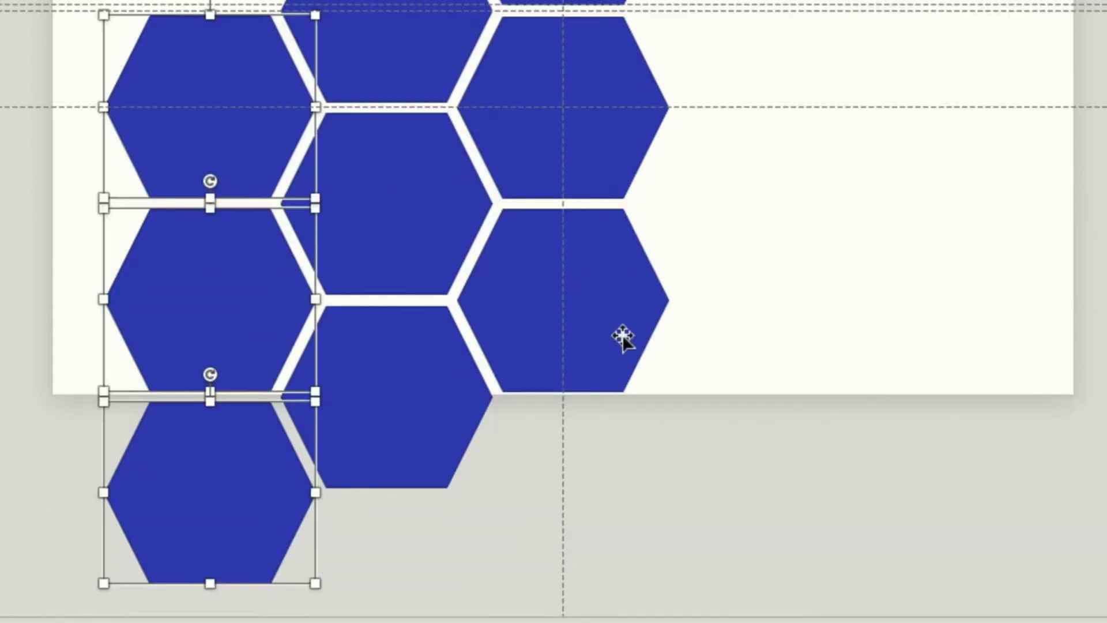
- Move the selected leftmost column copy to the right of the central column, nesting it half a hexagon higher
scroll(623, 337, up, 2)
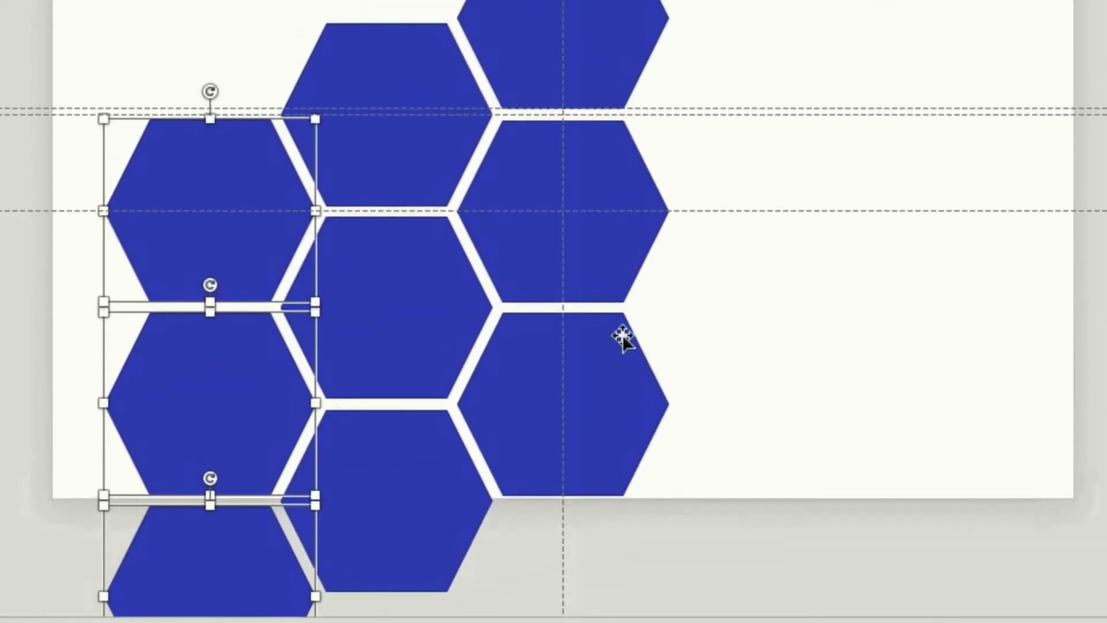
scroll(622, 337, up, 2)
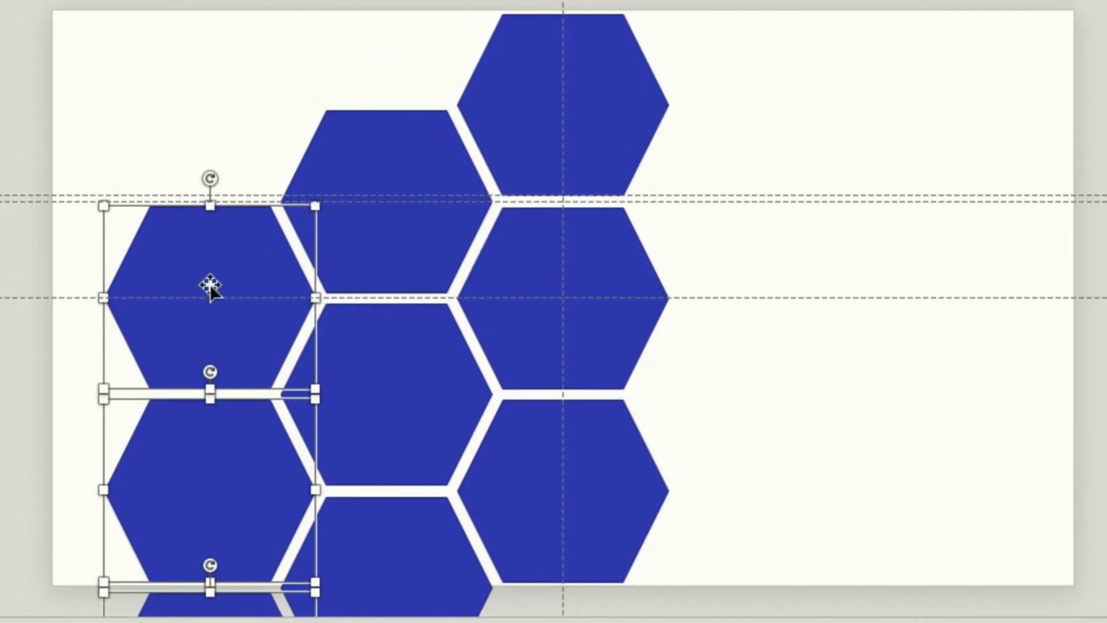
drag(211, 287, 741, 3)
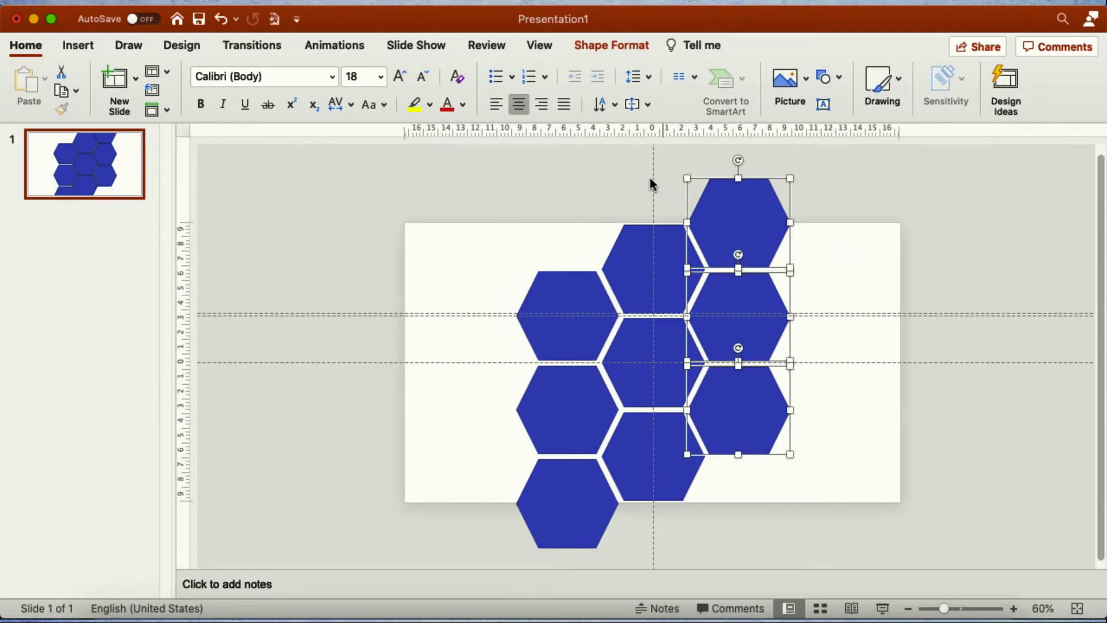
- Select all nine hexagons and move them together to the right side of the slide, at about 18,66 cm left and -3 cm top
click(506, 157)
drag(505, 156, 796, 551)
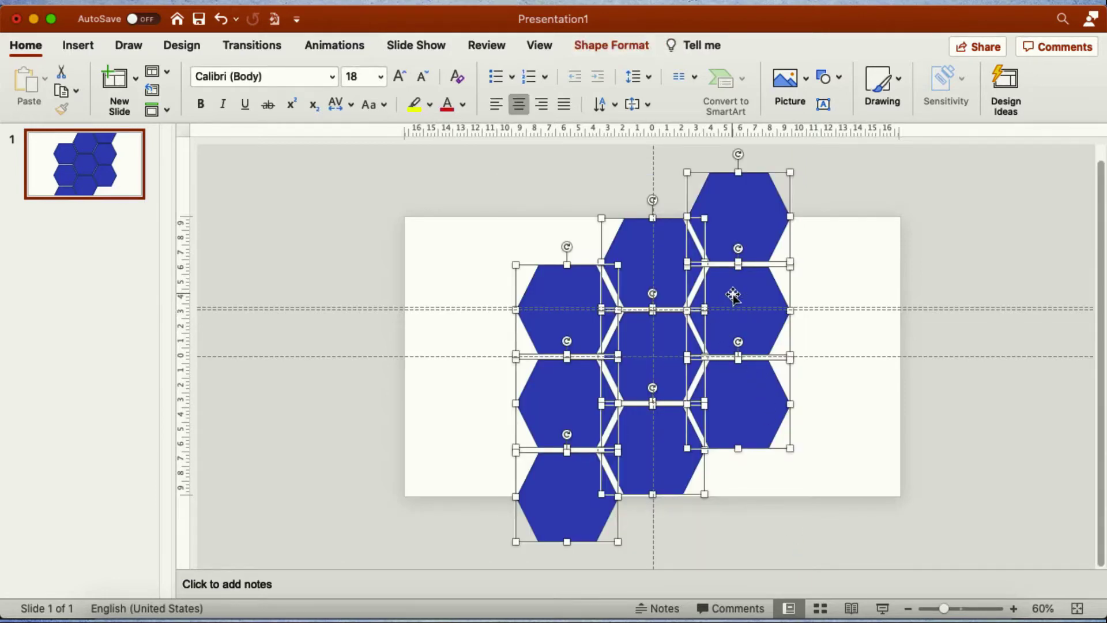
drag(731, 294, 892, 290)
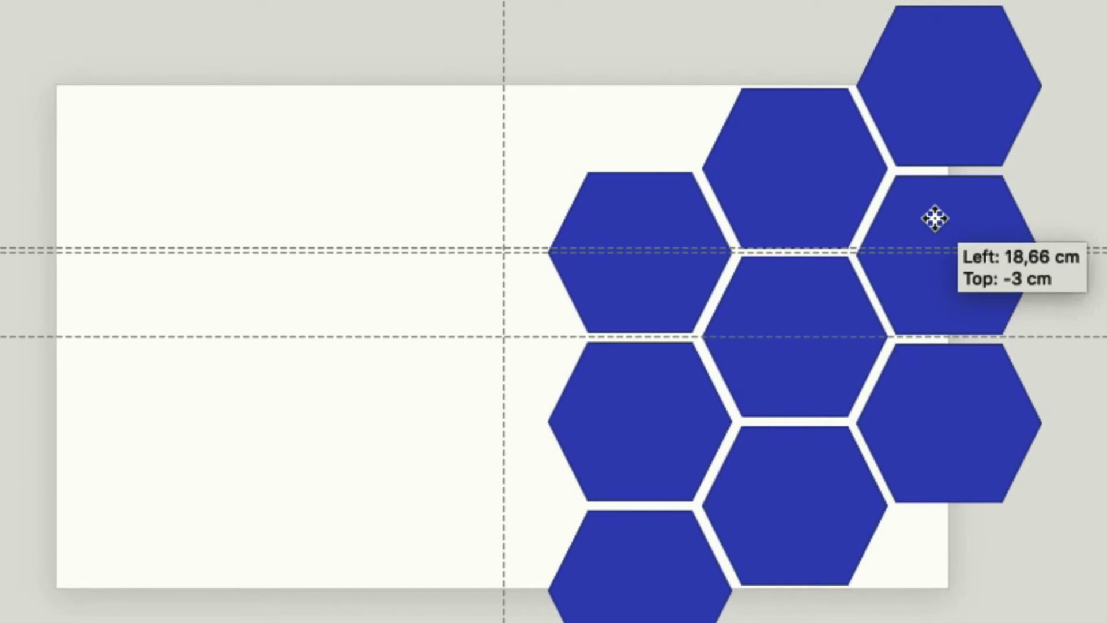
drag(934, 218, 934, 218)
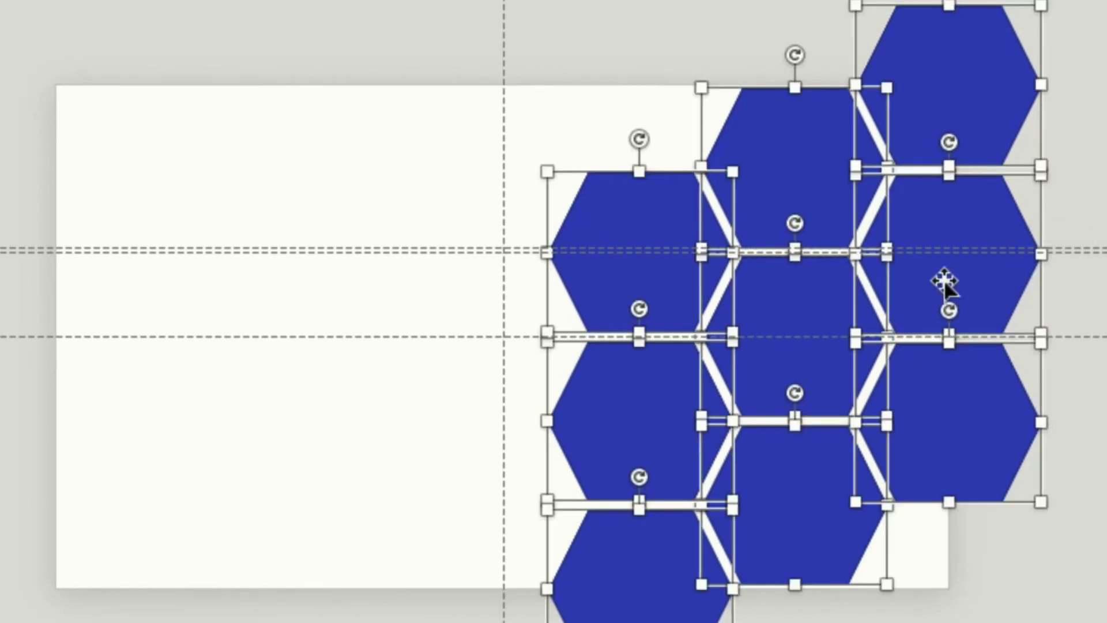
key(Escape)
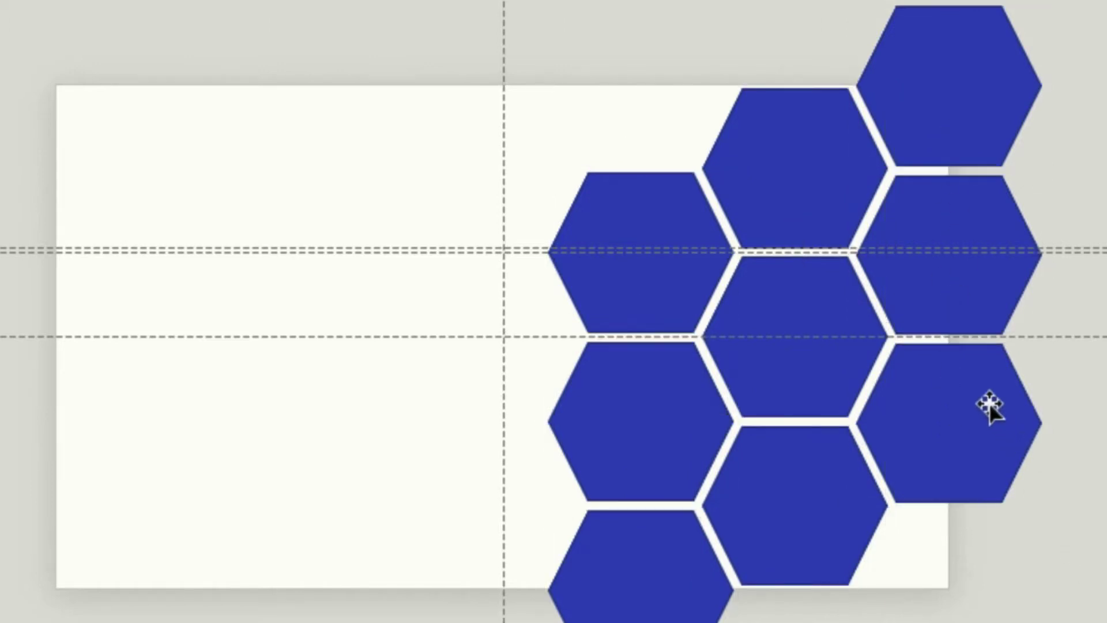
- Select the rightmost column of three hexagons and nudge it slightly up to even out the gaps
drag(1044, 1, 846, 613)
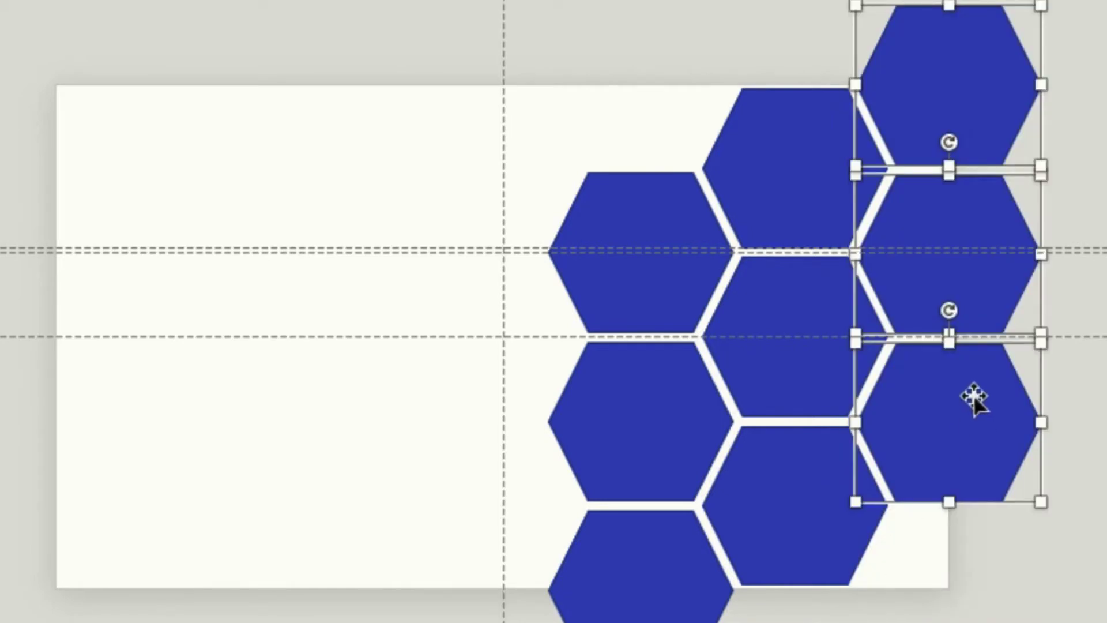
drag(970, 383, 974, 393)
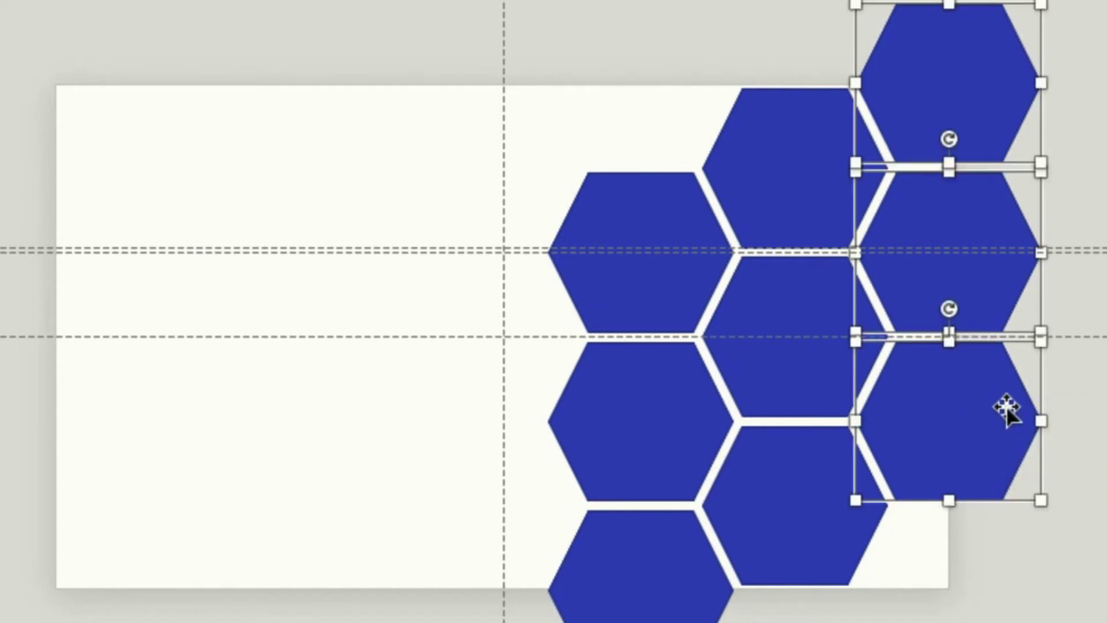
click(1102, 516)
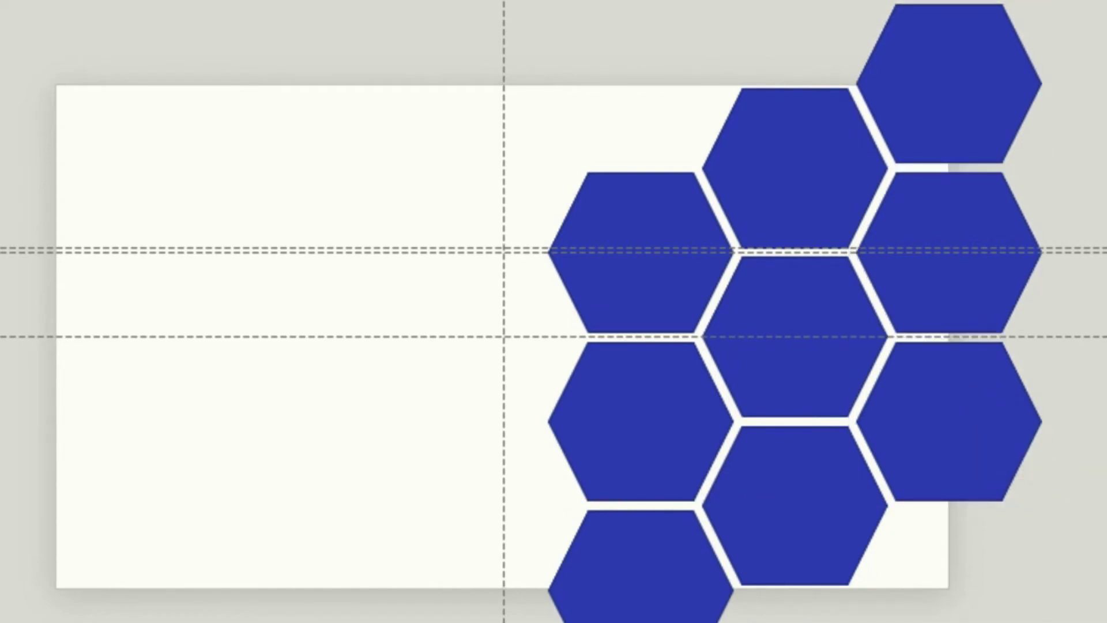
- Duplicate the lowest hexagon of the left column and nest the copy to its upper left, at about 12,8 cm left and 12,93 cm top
click(646, 554)
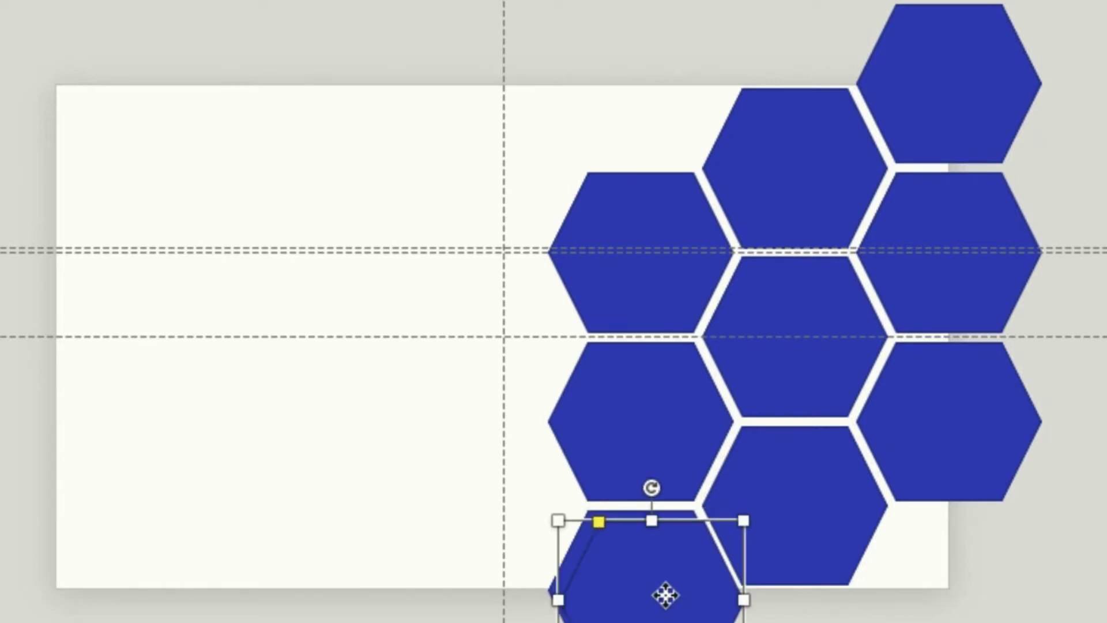
drag(645, 580, 492, 498)
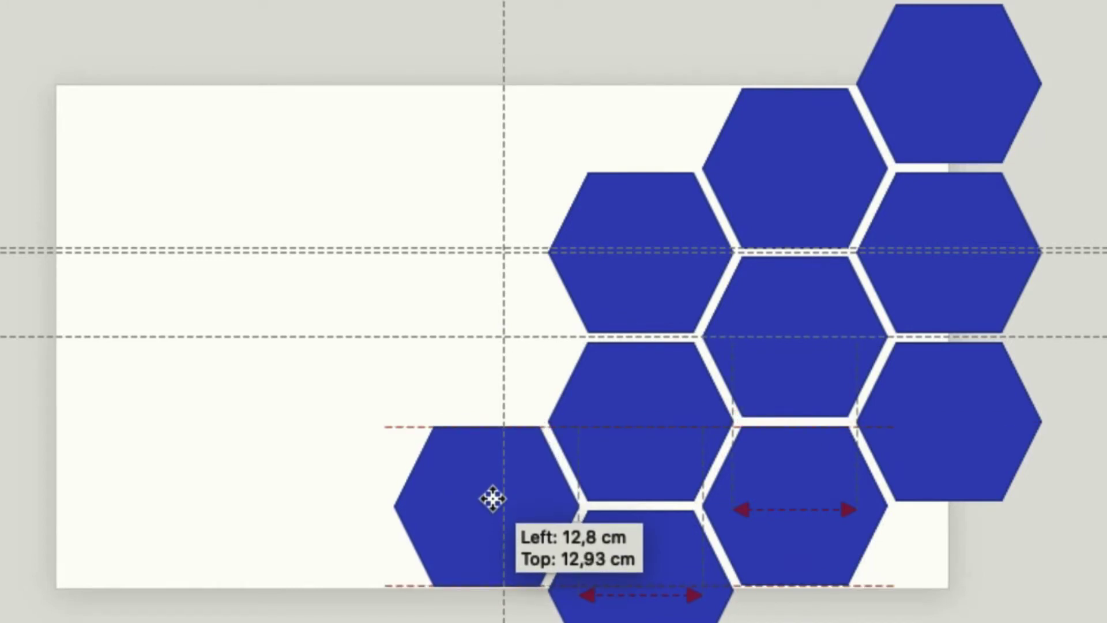
- Duplicate the lowest visible hexagon of the second column and place the copy beneath the rightmost column, at about 30,39 cm left and 16,05 cm top
drag(493, 498, 492, 496)
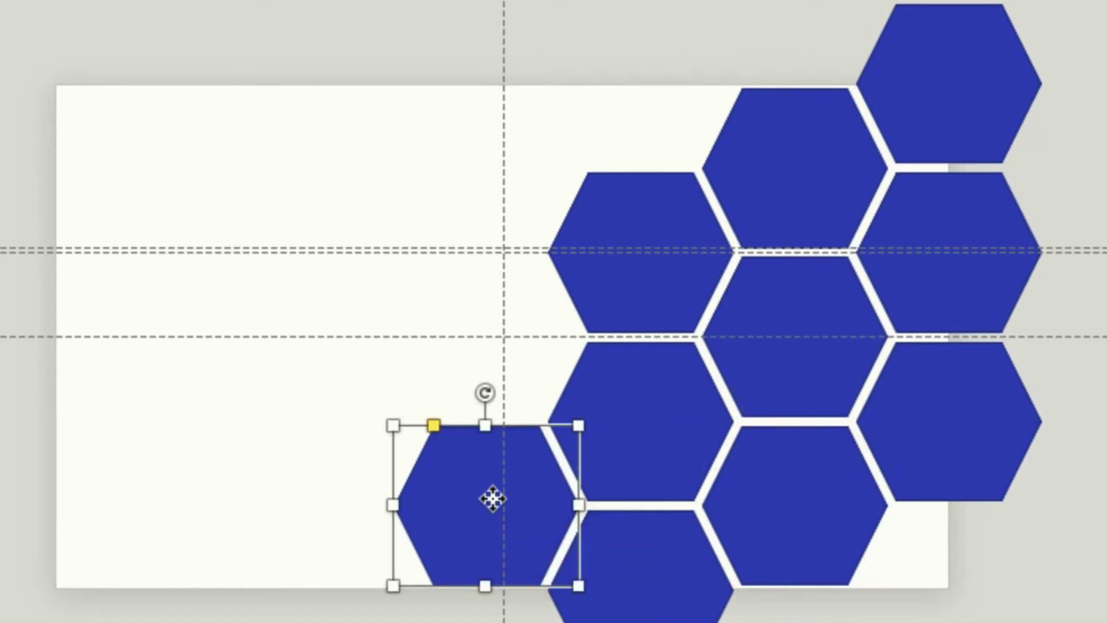
click(667, 539)
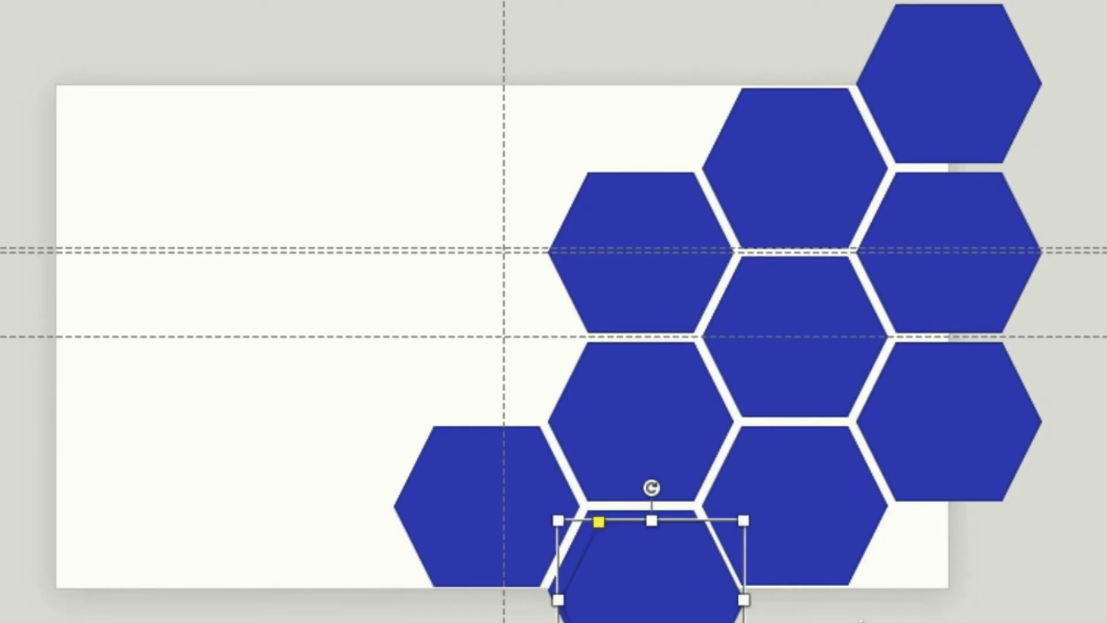
drag(662, 610, 963, 603)
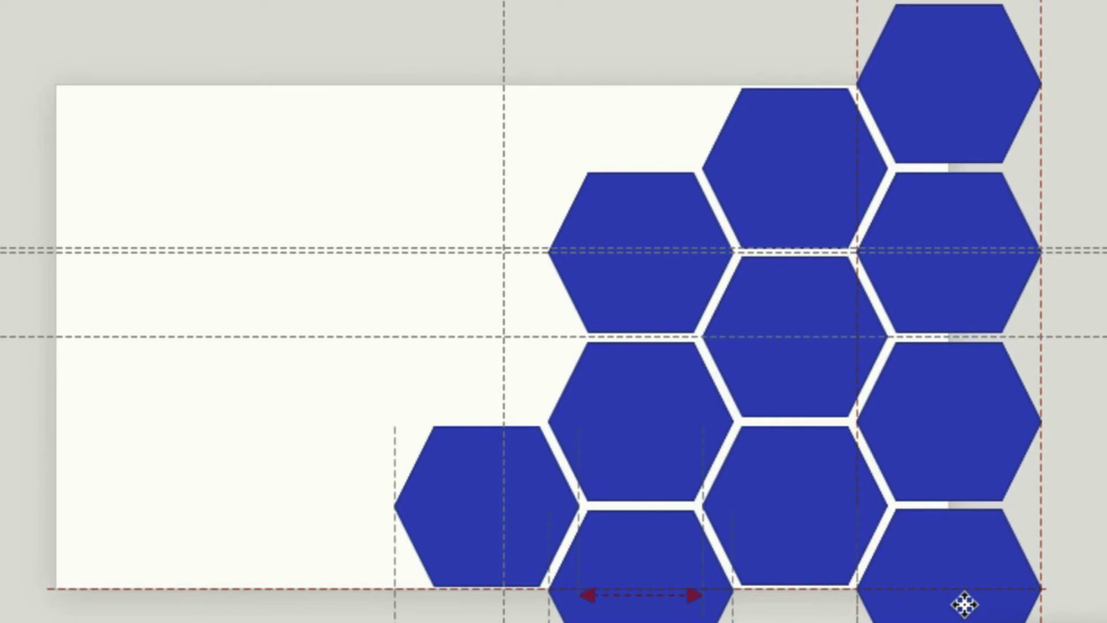
drag(964, 603, 964, 599)
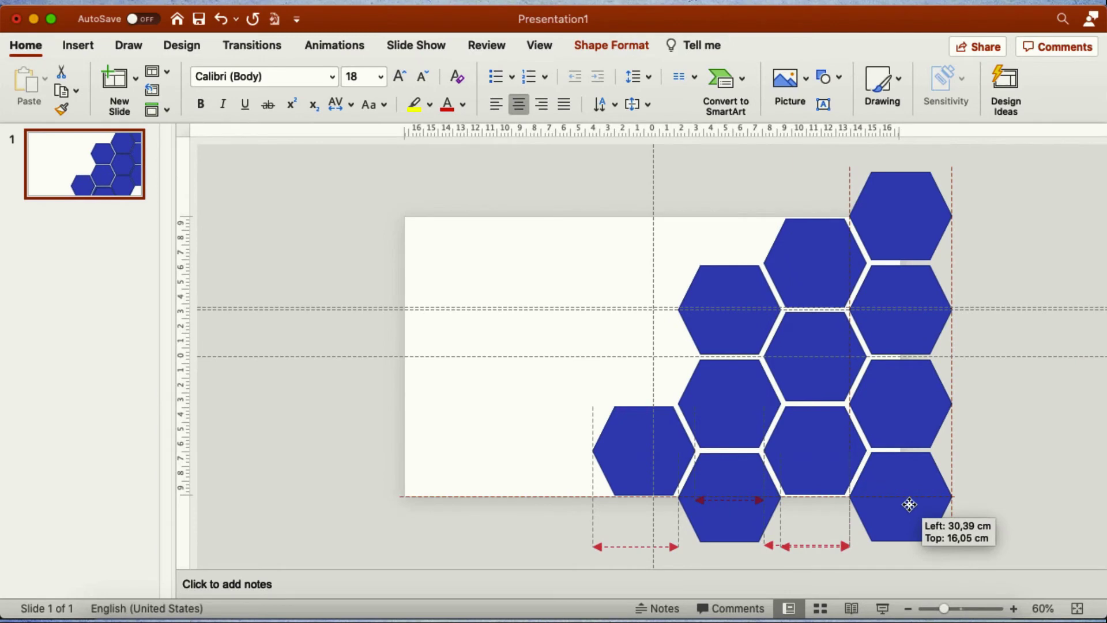
drag(909, 505, 907, 504)
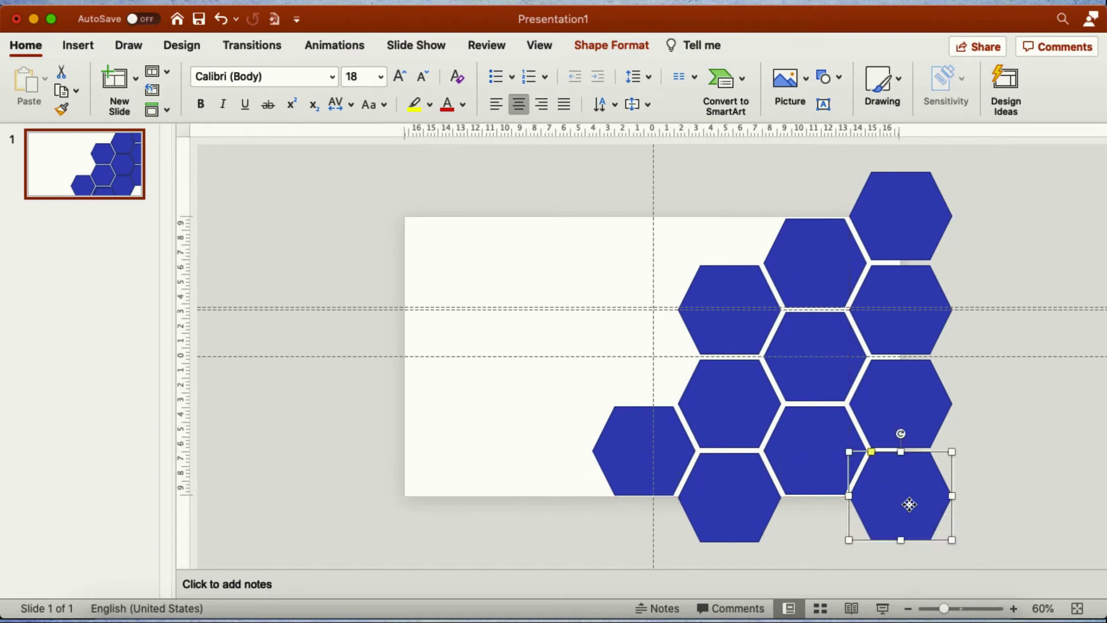
click(1016, 480)
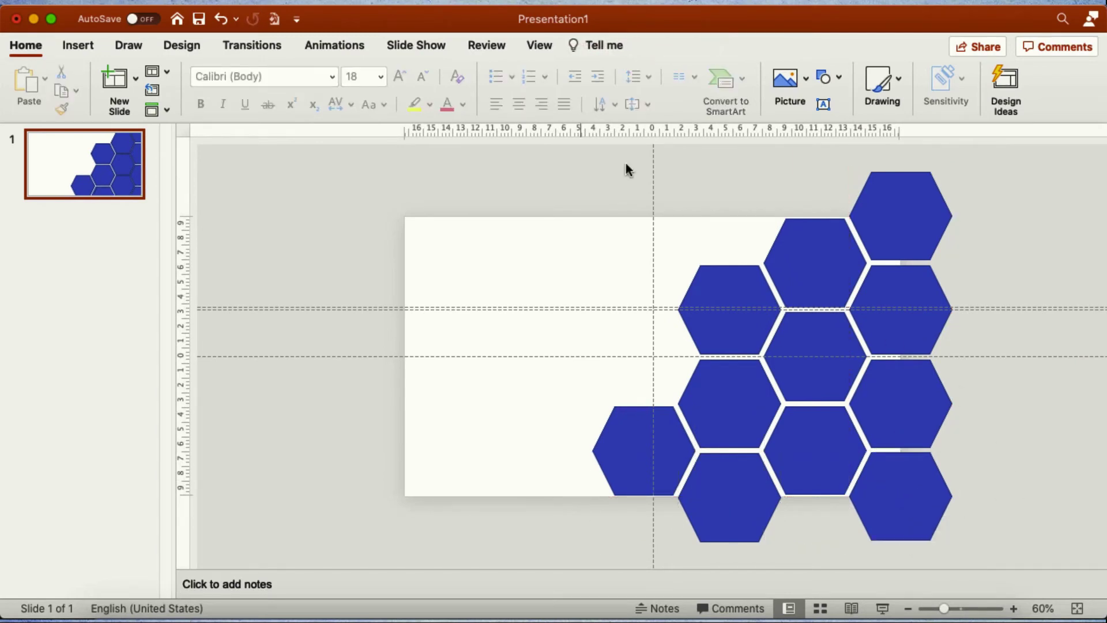
- Select all the hexagons on the slide and merge them into a single shape with Union
drag(580, 149, 981, 565)
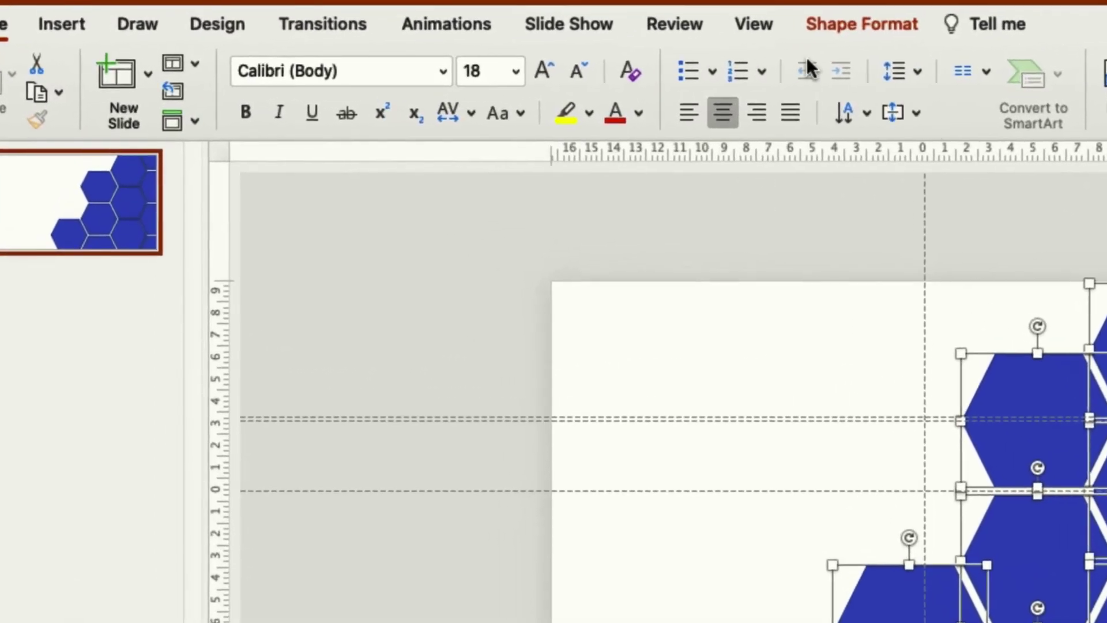
click(855, 25)
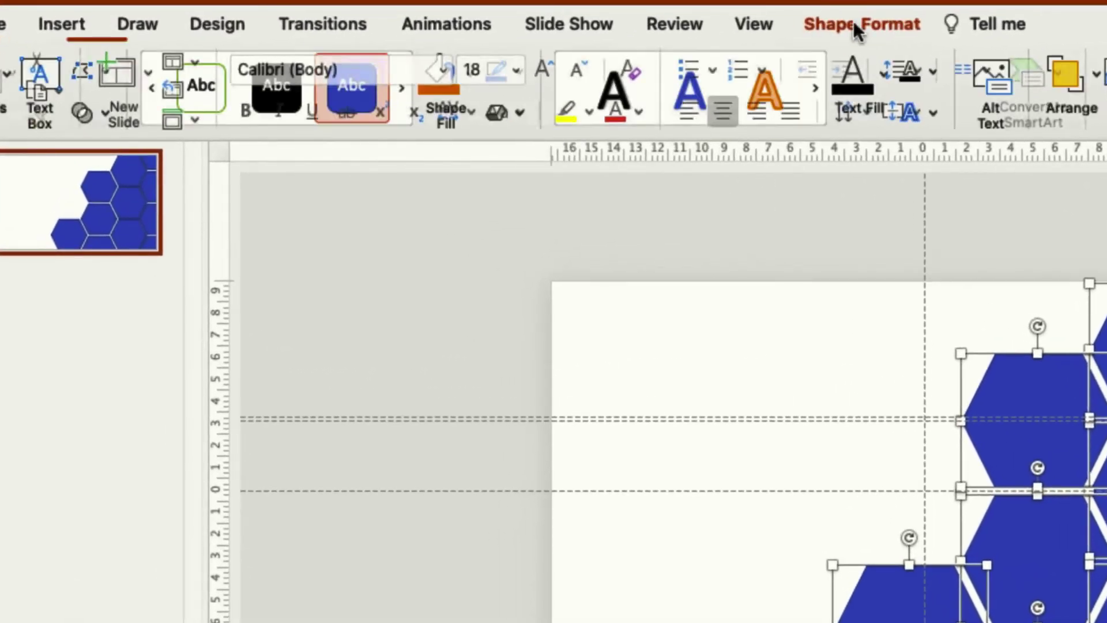
click(111, 113)
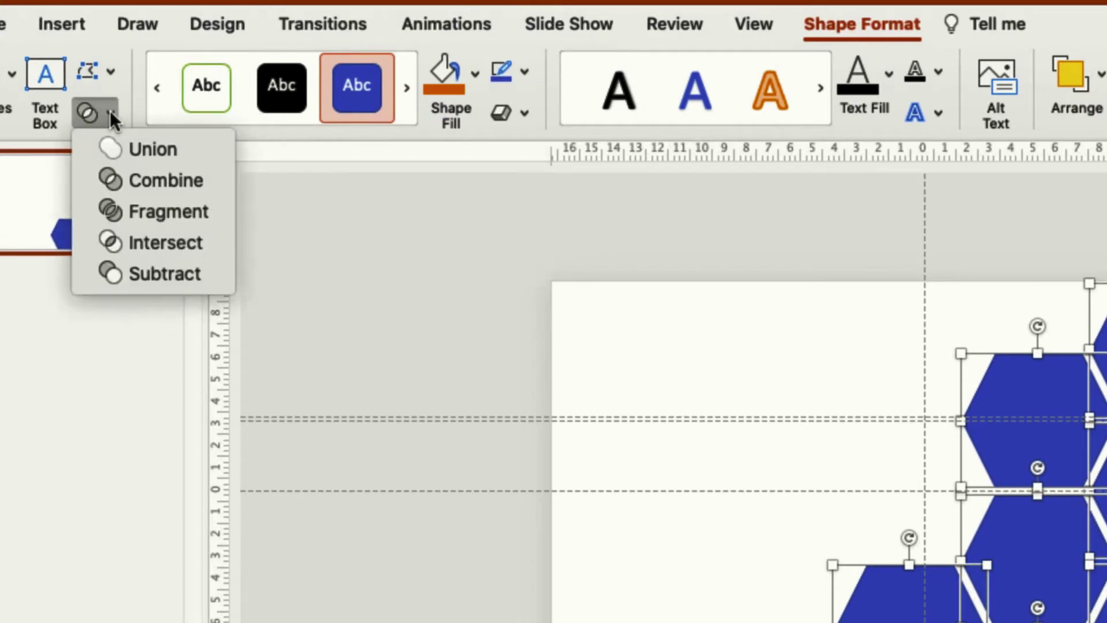
click(116, 145)
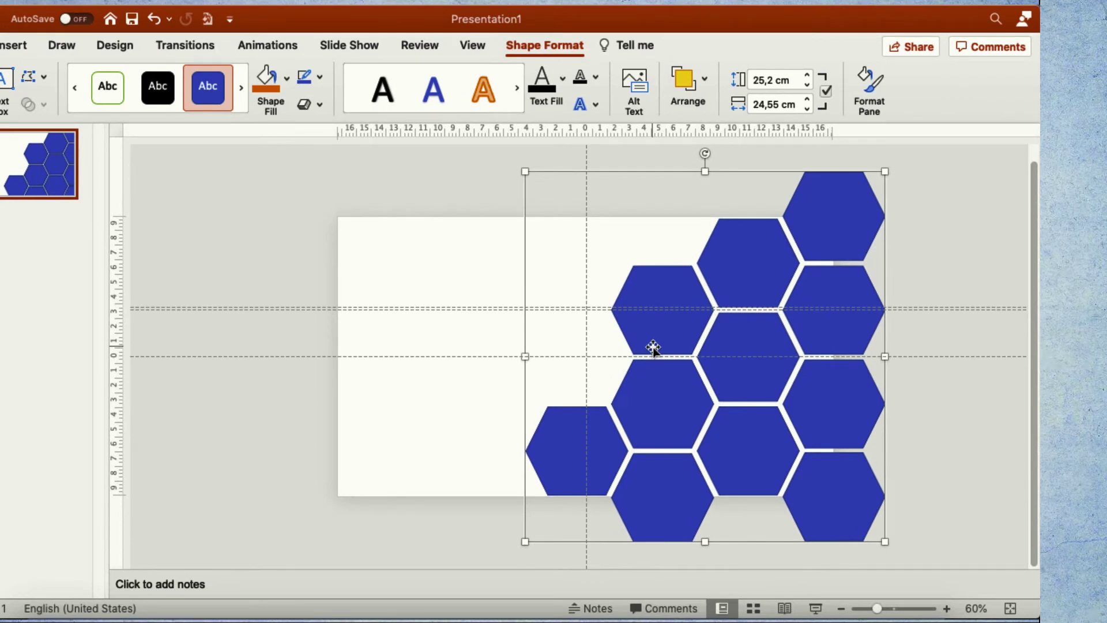
- Display the list of objects on the slide and examine the entry for the merged honeycomb shape
click(704, 83)
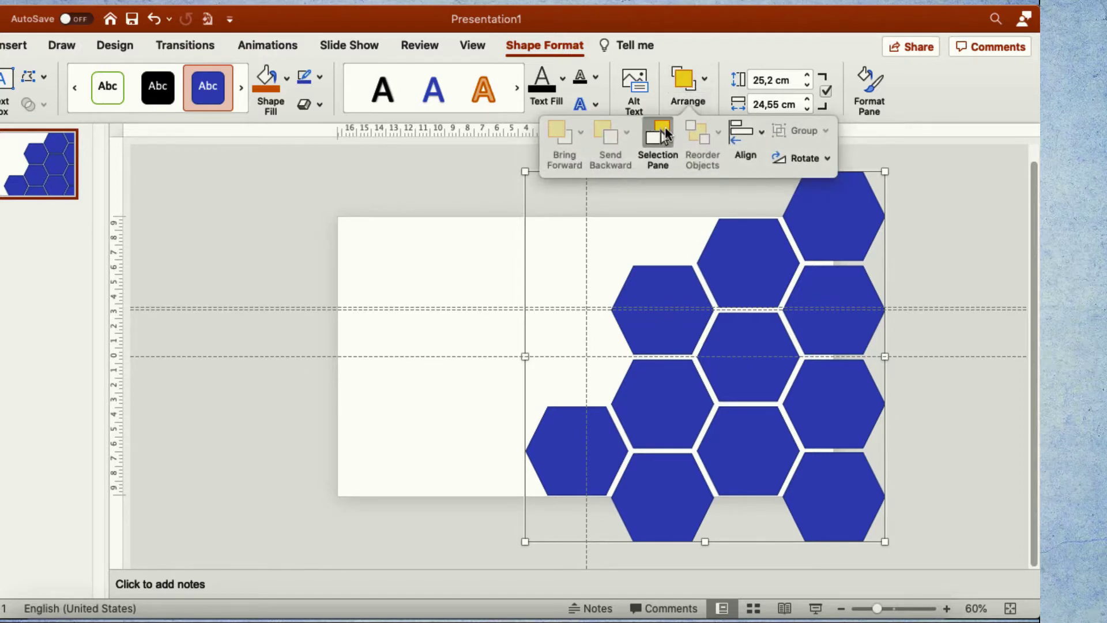
click(661, 131)
click(859, 193)
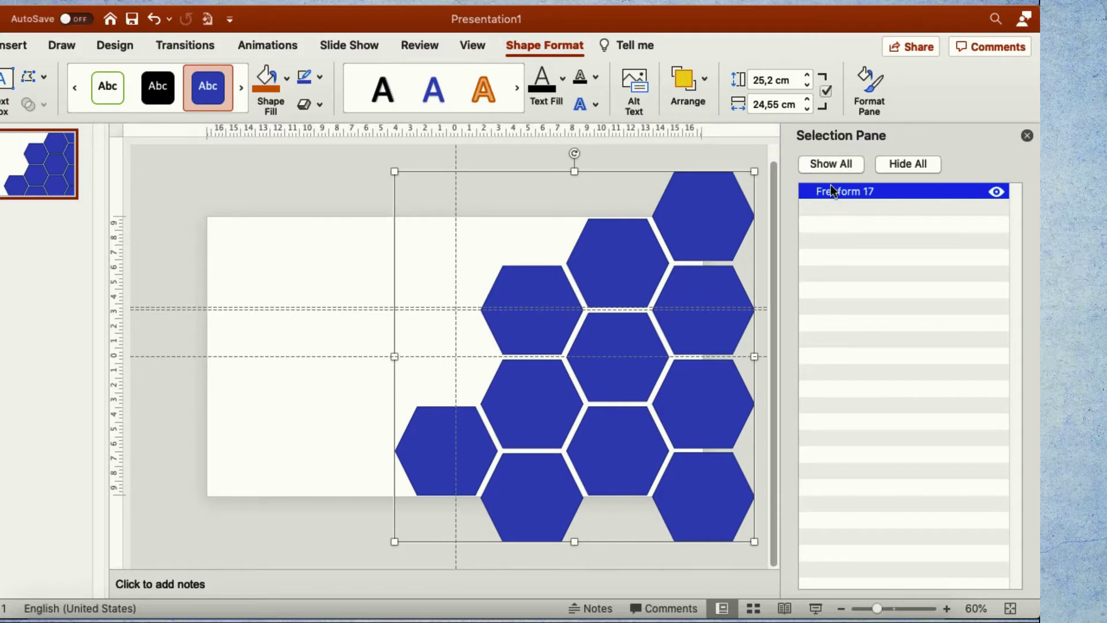
scroll(610, 310, down, 4)
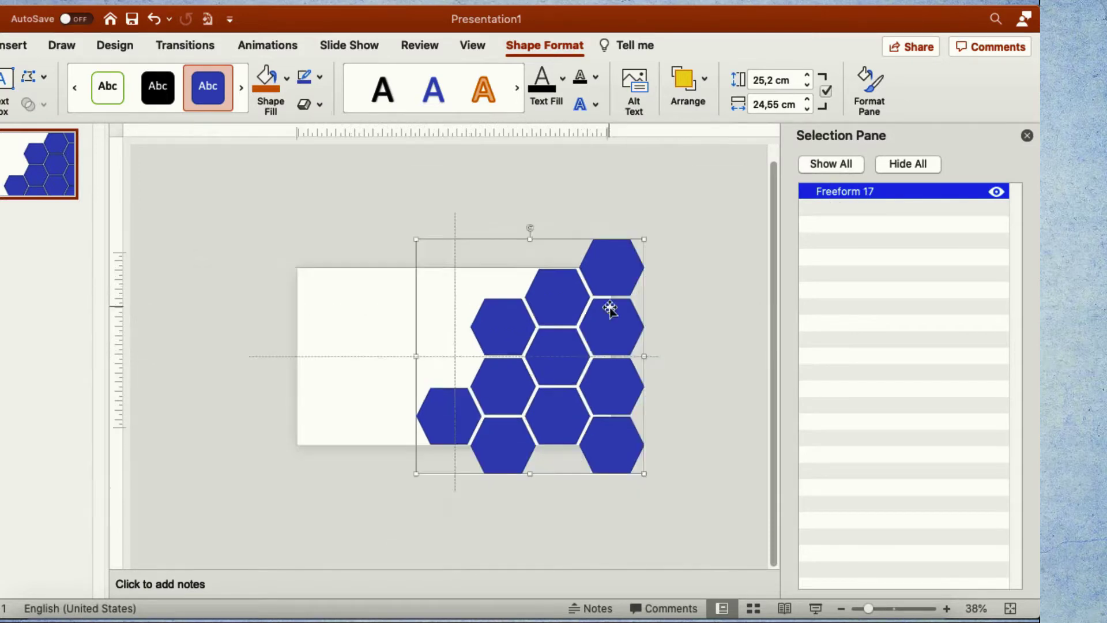
click(587, 204)
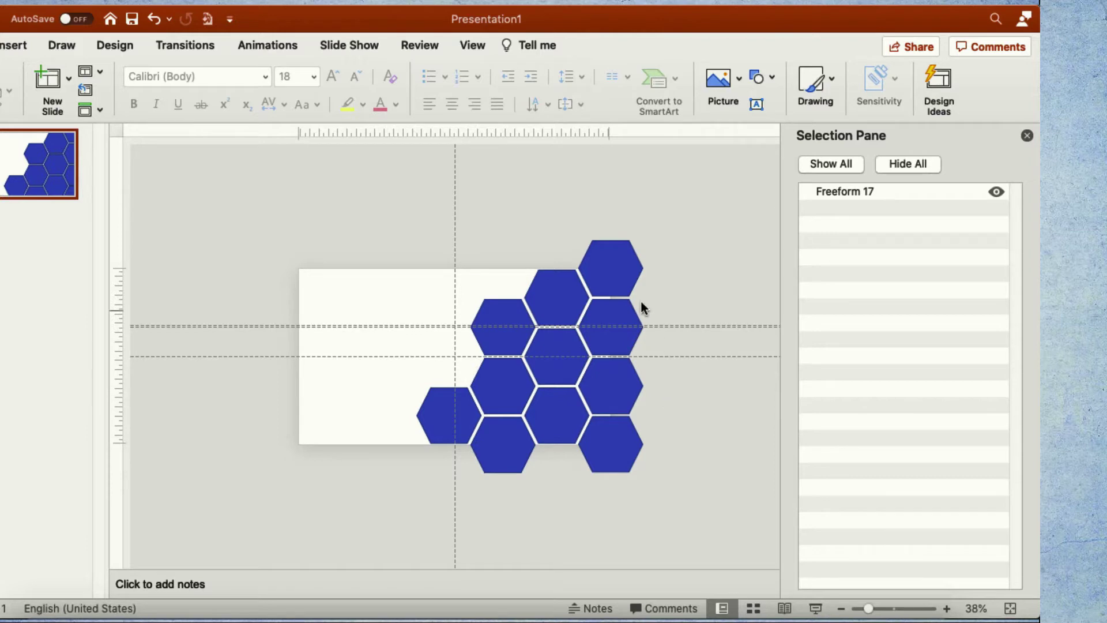
- Set the solid fill transparency of the merged honeycomb shape to 34%
right_click(619, 266)
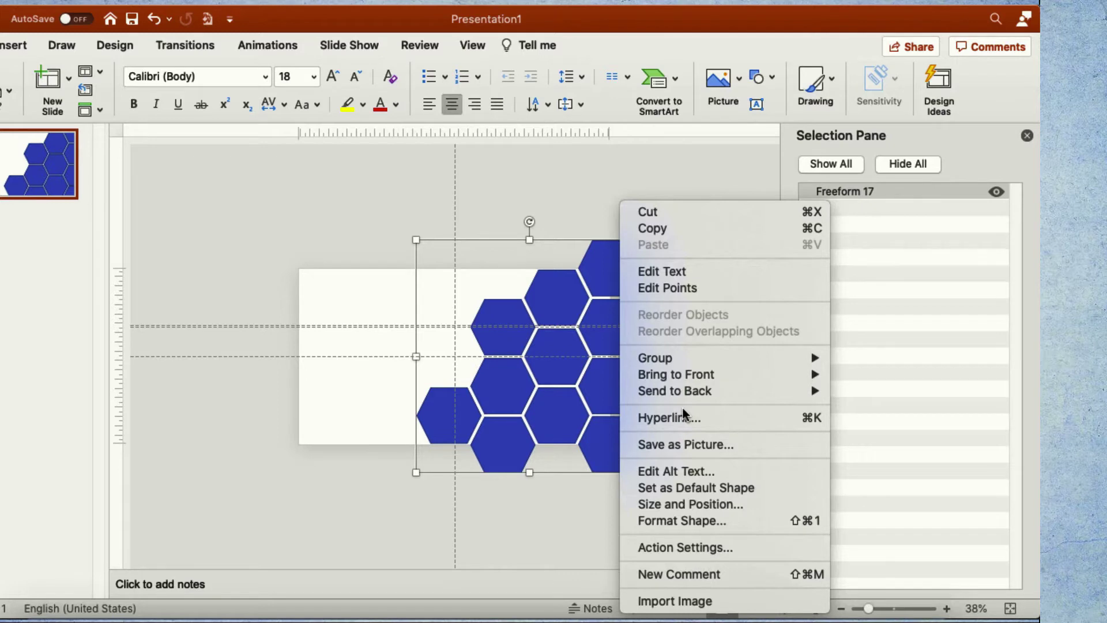
click(686, 520)
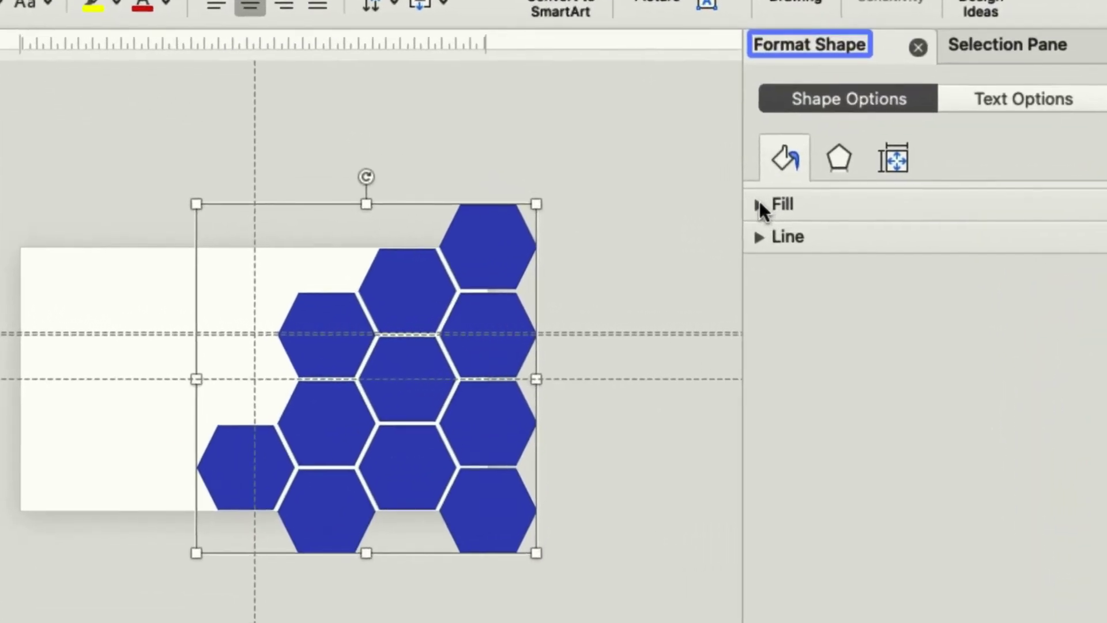
click(792, 237)
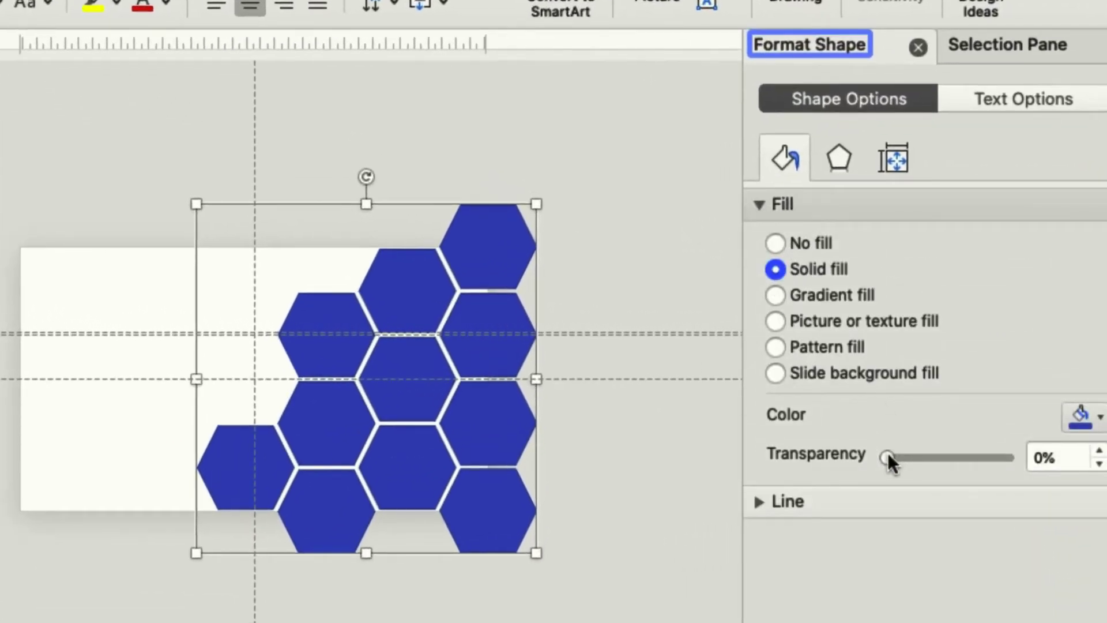
drag(887, 452, 932, 457)
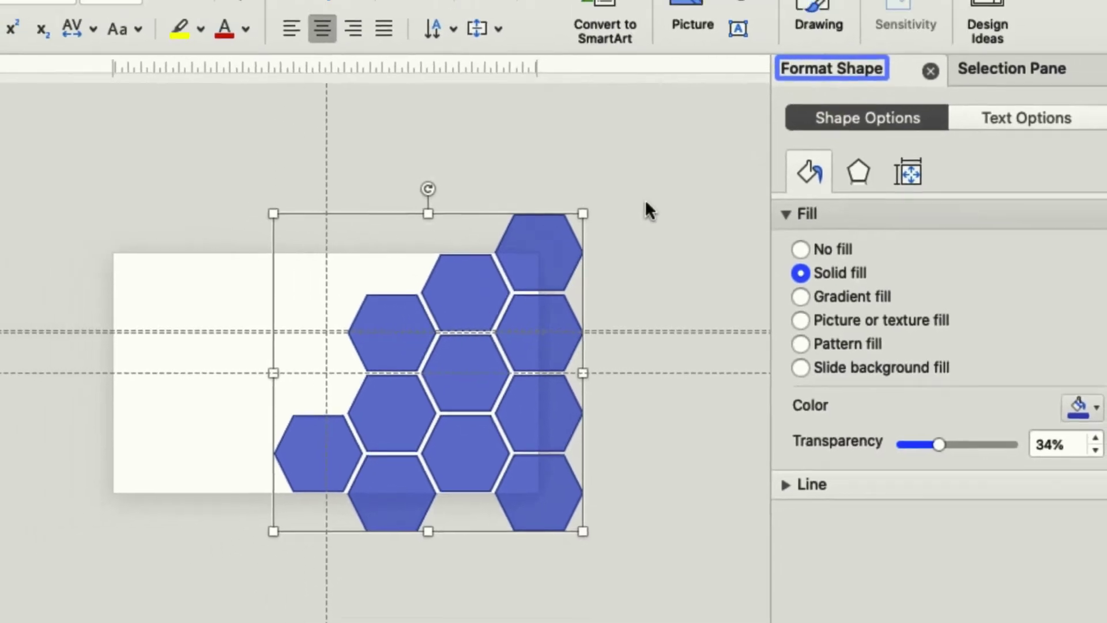
click(604, 196)
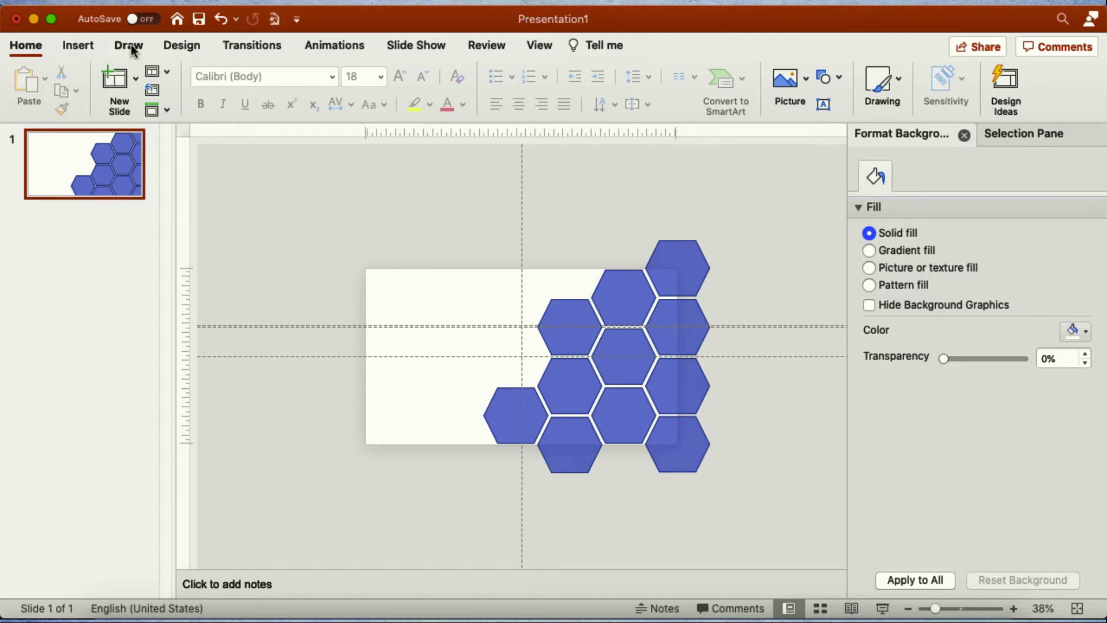
- Draw a rectangle about 24,84 cm wide and 5,27 cm high over the honeycomb part protruding above the slide
click(84, 49)
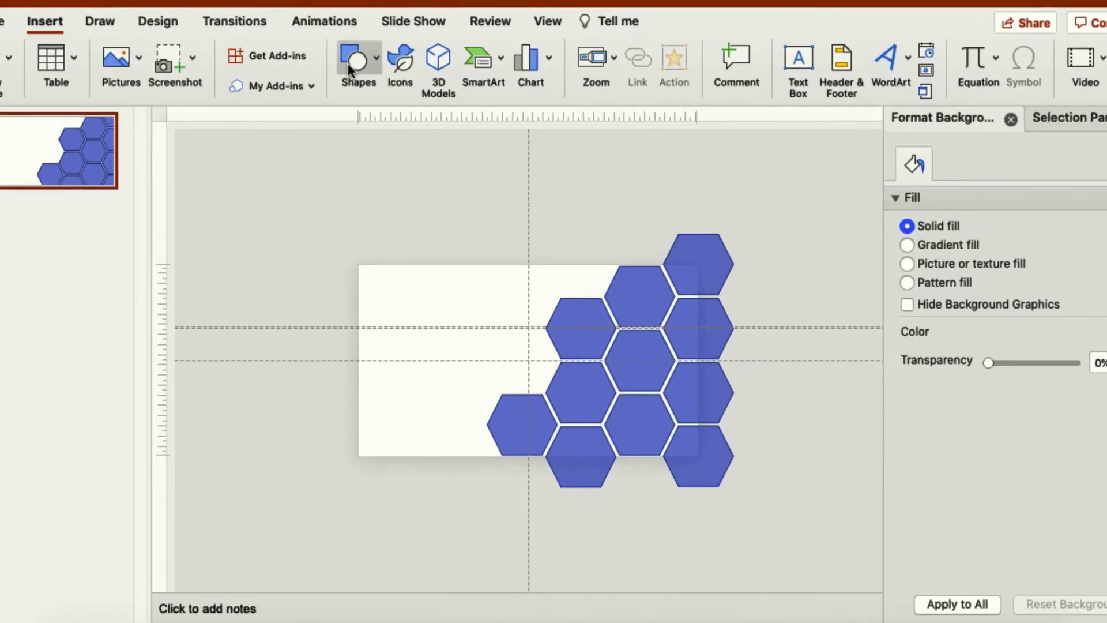
click(349, 69)
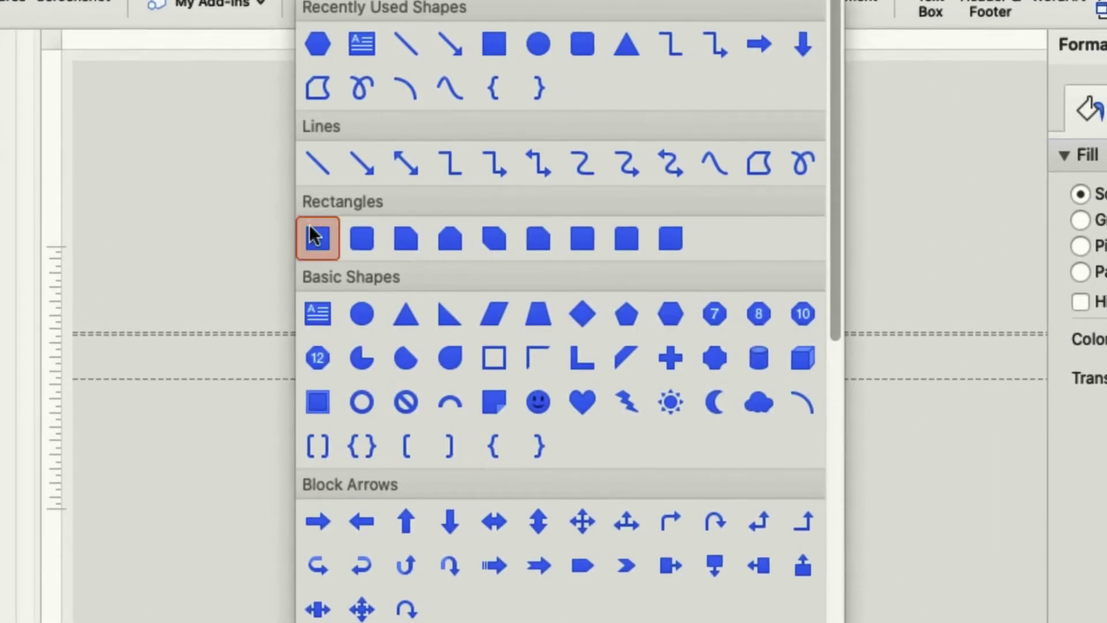
click(311, 234)
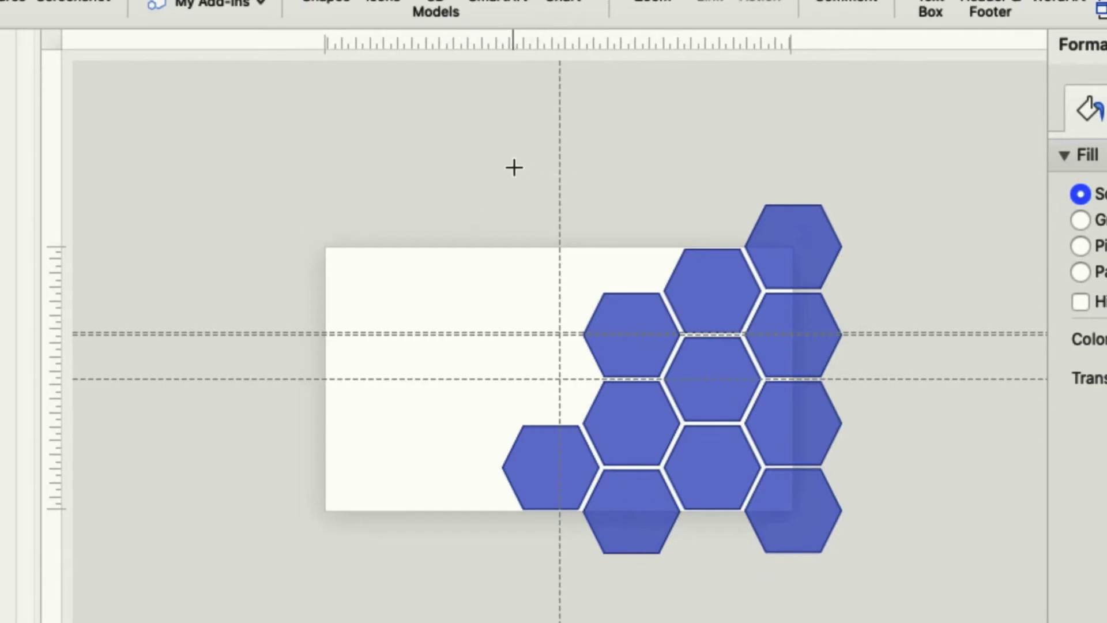
drag(531, 175, 873, 251)
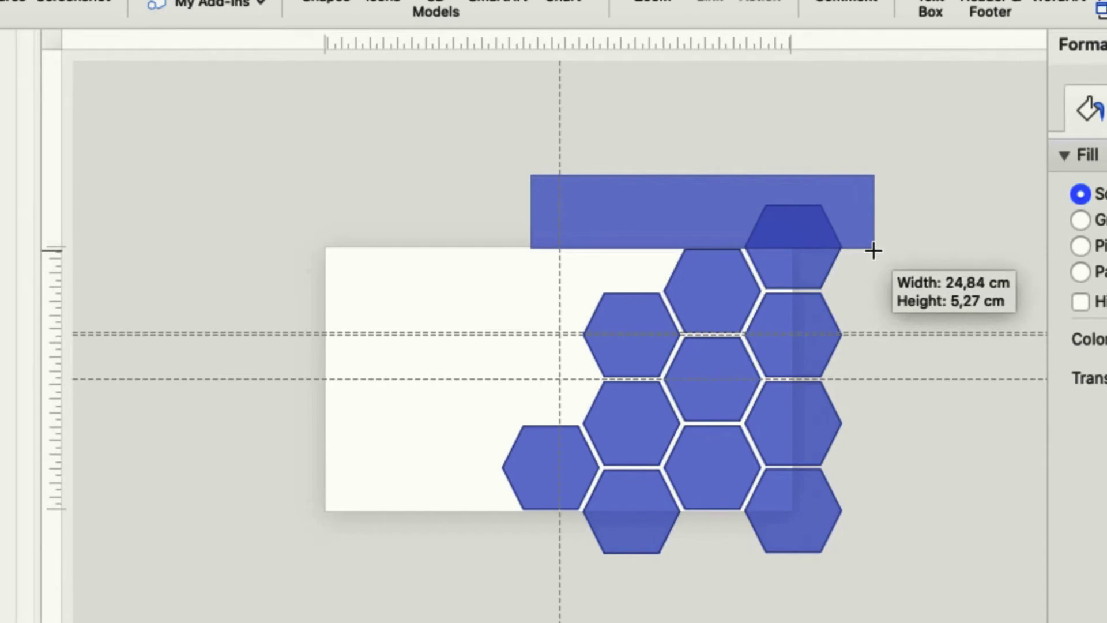
drag(874, 251, 871, 246)
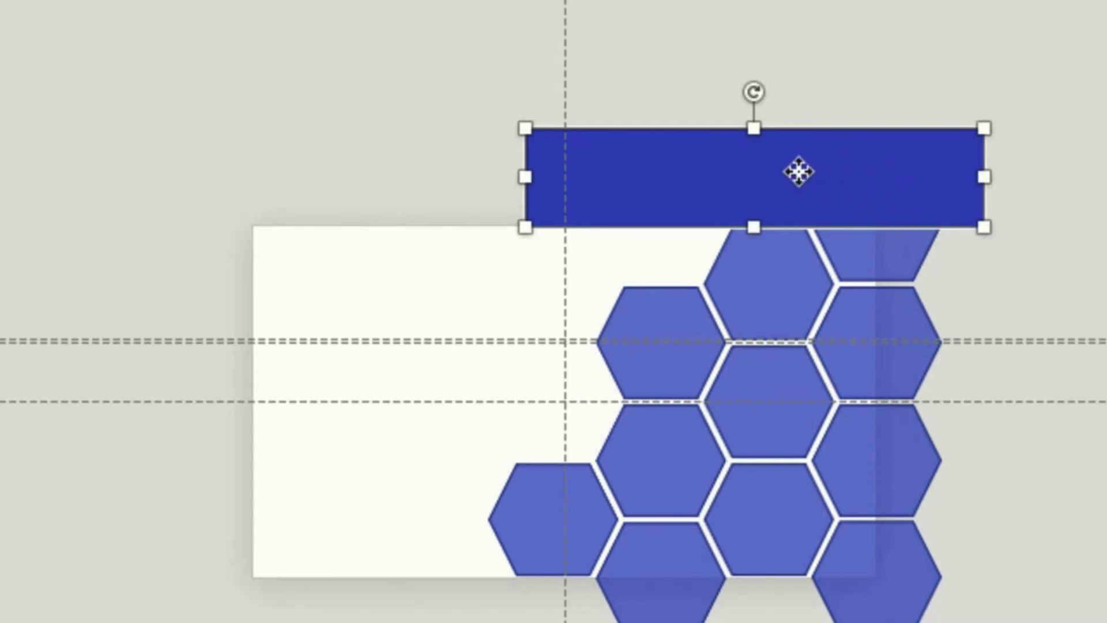
- Align the rectangle's lower edge with the slide's top edge and place a duplicate of it directly below the slide's bottom edge
mouse_move(797, 171)
mouse_down()
mouse_move(798, 153)
mouse_move(798, 180)
mouse_up()
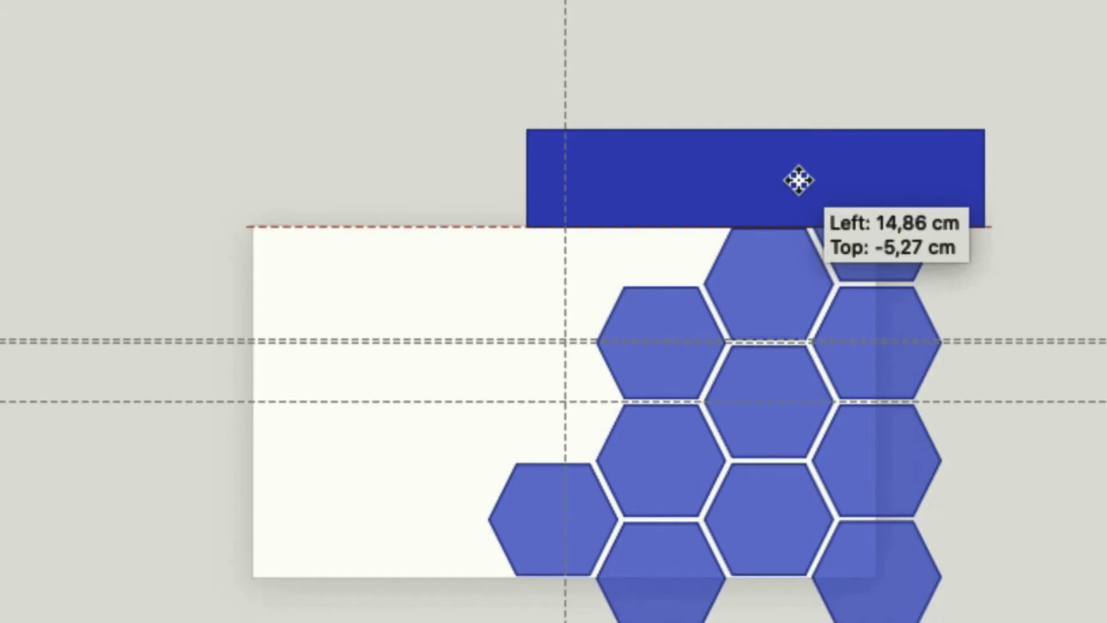
drag(799, 181, 799, 181)
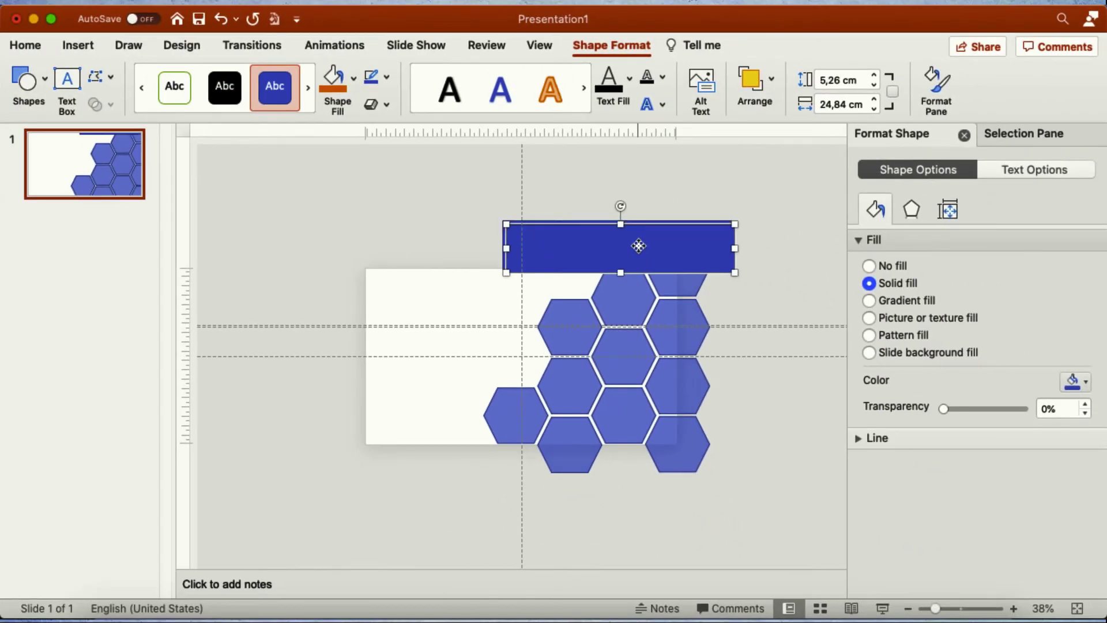
drag(637, 241, 637, 460)
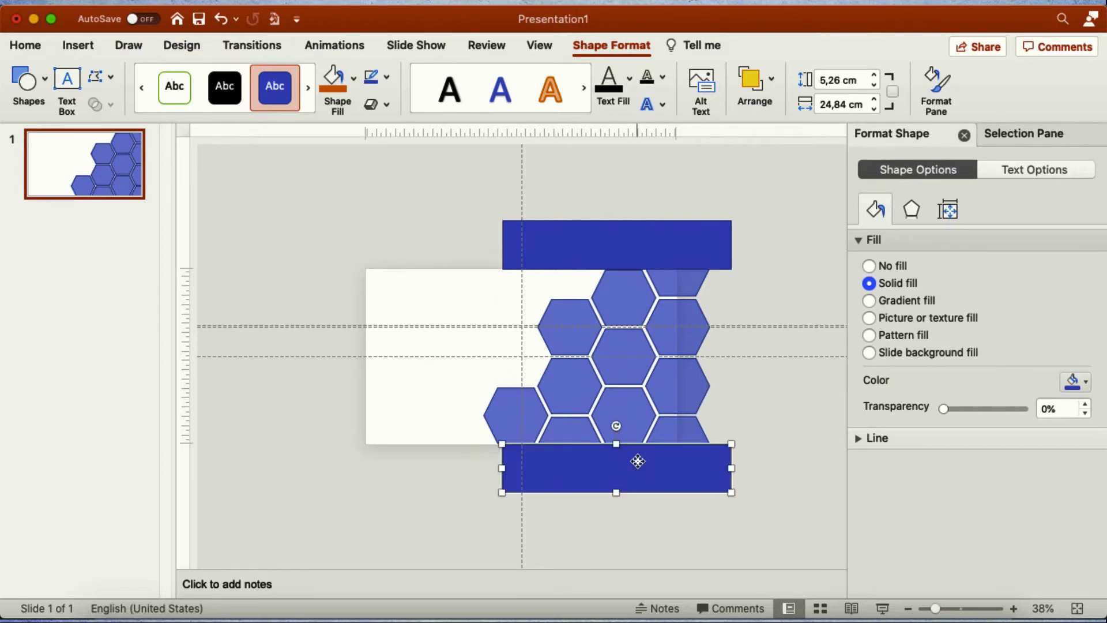
- Duplicate the rectangle again, rotate the copy to vertical and place it along the outside of the slide's right edge
key(super+d)
drag(615, 479, 746, 518)
drag(610, 472, 705, 218)
drag(709, 342, 706, 291)
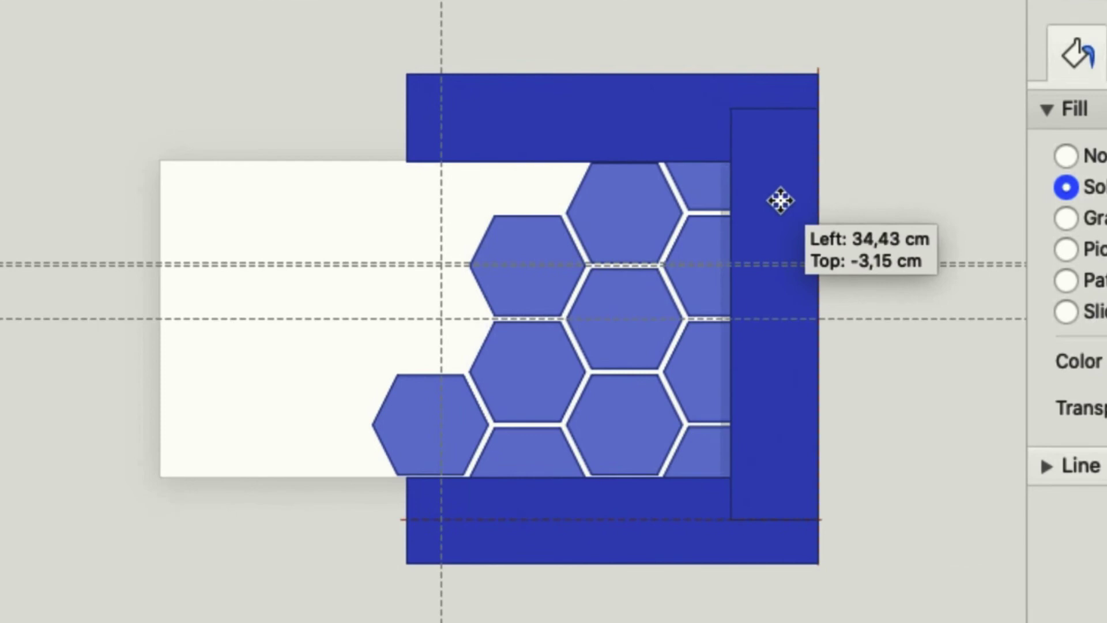
mouse_move(780, 200)
mouse_down()
mouse_move(776, 288)
mouse_move(771, 214)
mouse_up()
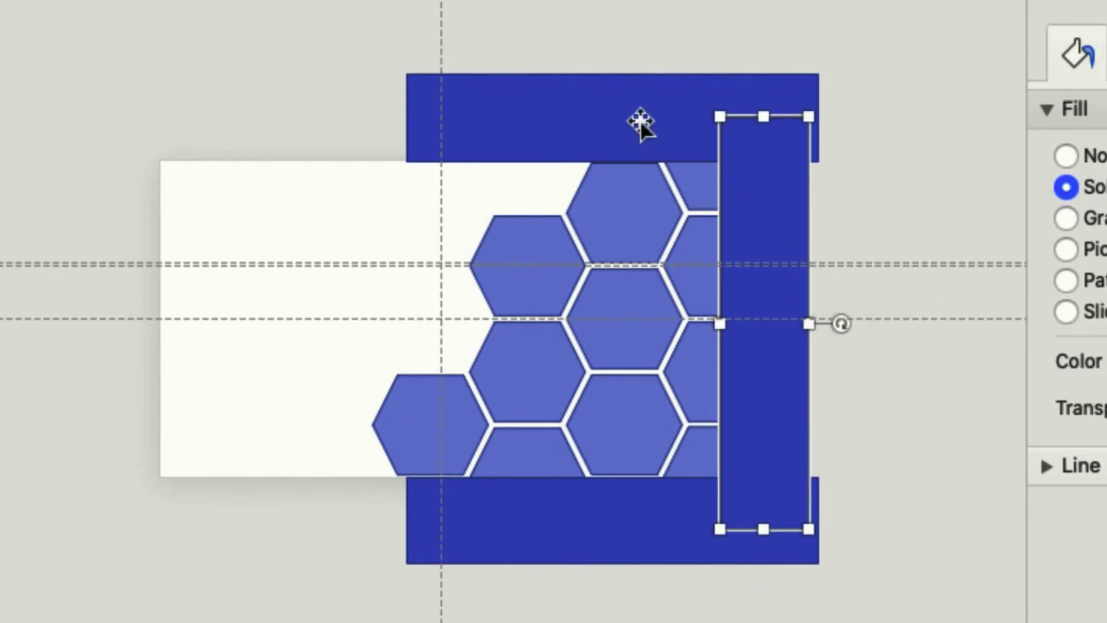
- Select the three rectangles around the slide and merge them into one frame shape with Union
shift+click(621, 524)
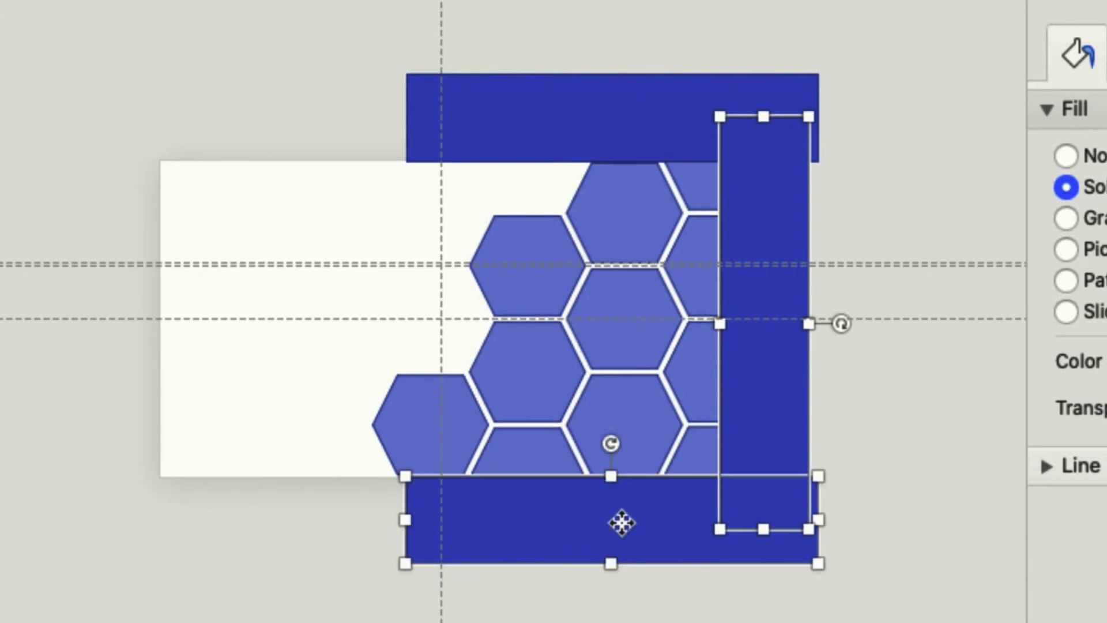
shift+click(619, 130)
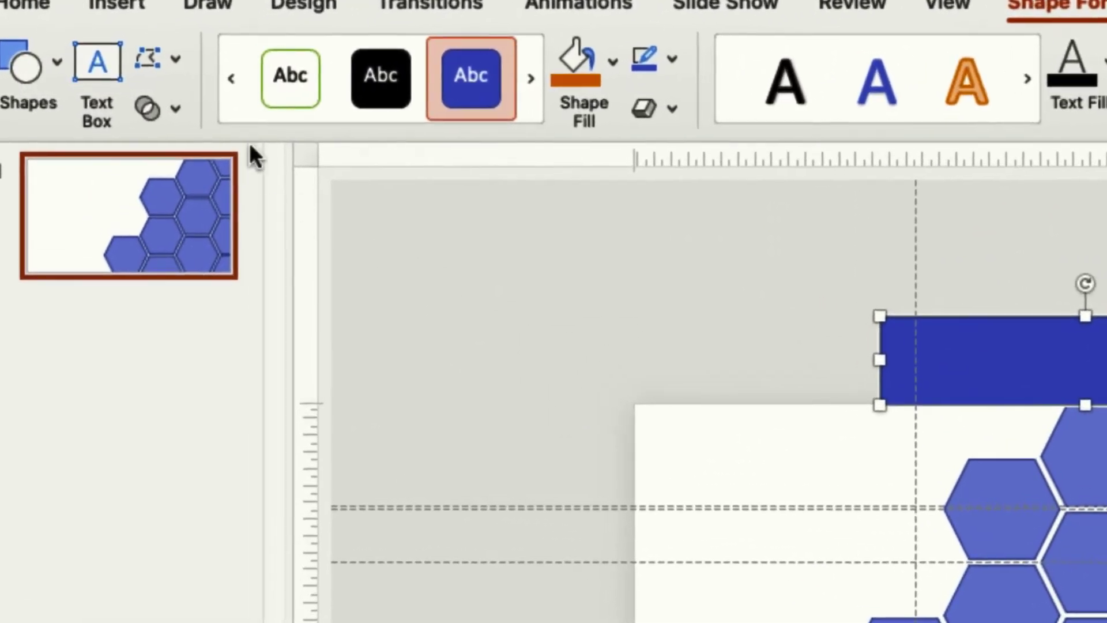
click(169, 105)
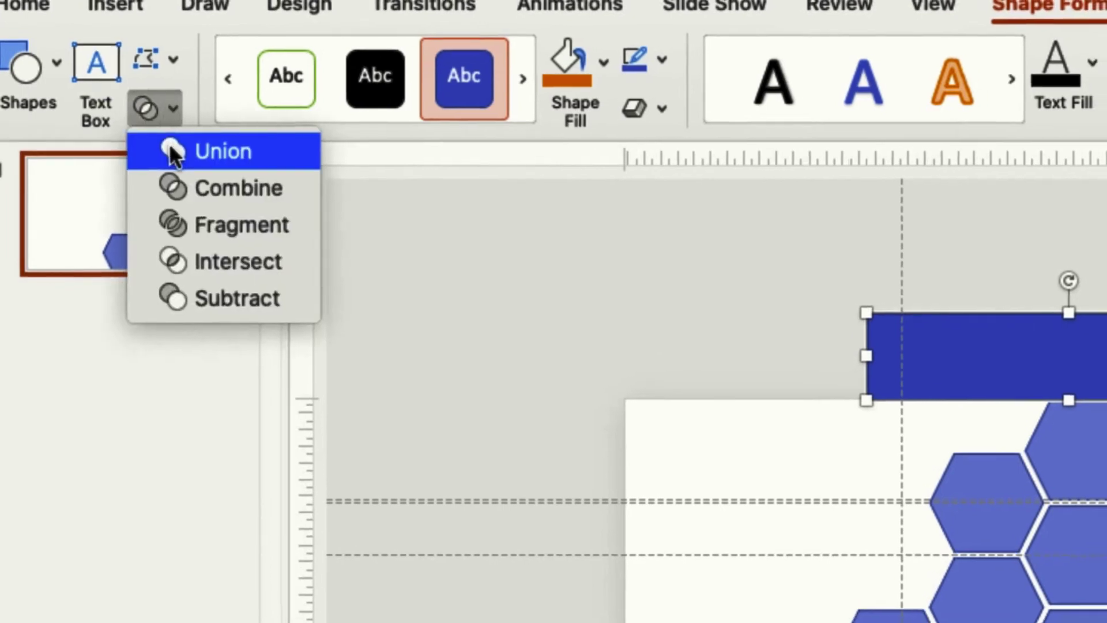
click(171, 149)
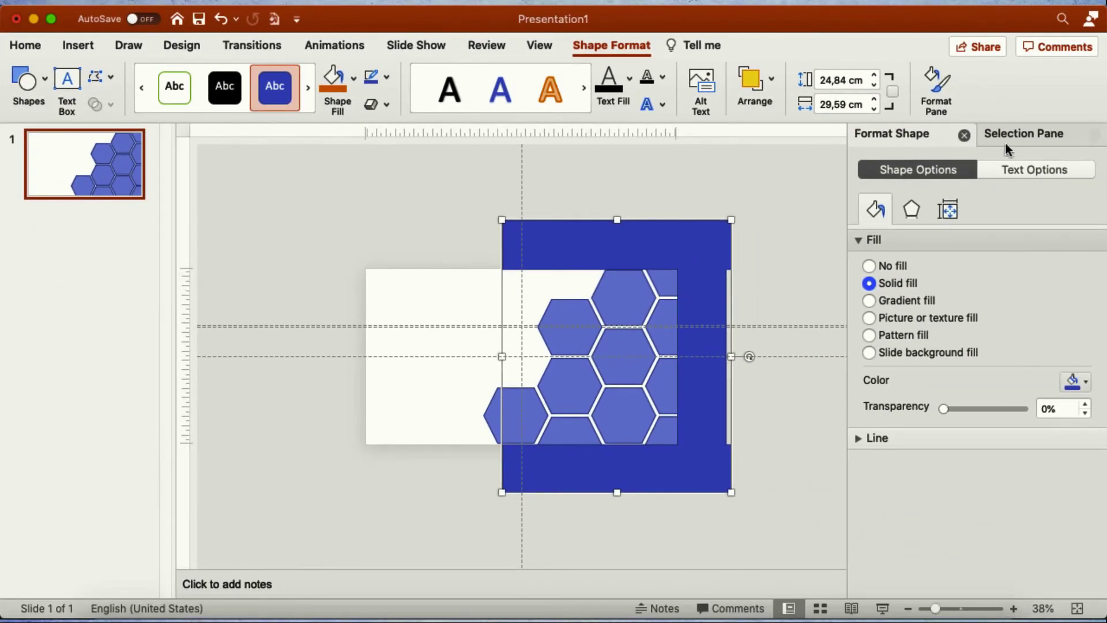
- Show the list of slide objects and select the merged frame shape in it
click(1026, 133)
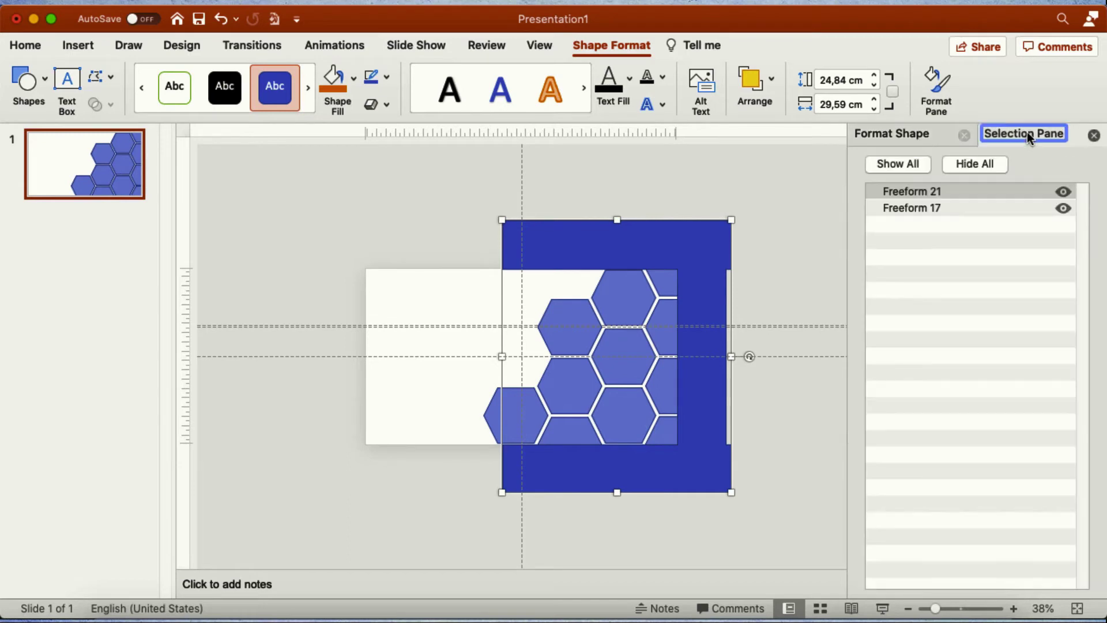
click(907, 193)
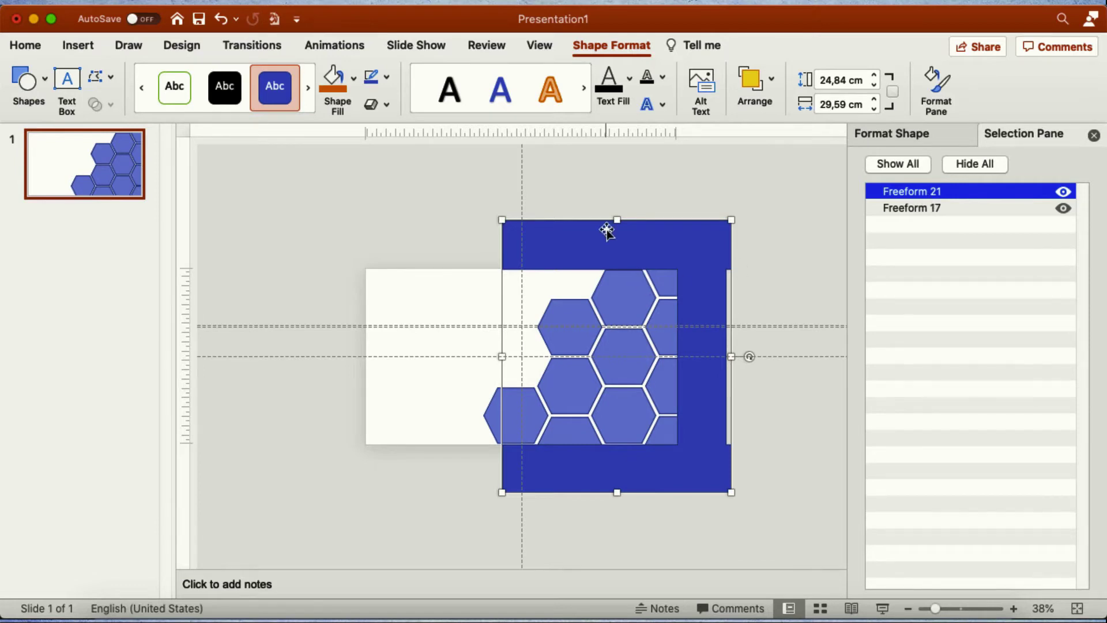
- Subtract the merged frame shape from the honeycomb shape so the parts beyond the slide are cut off
click(631, 330)
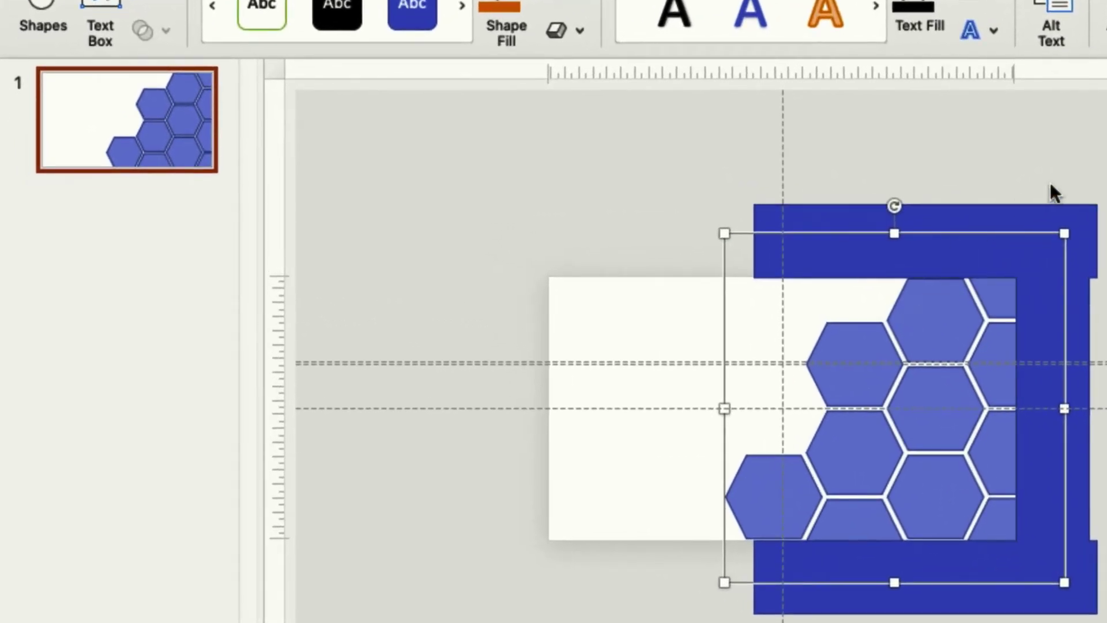
shift+click(1085, 224)
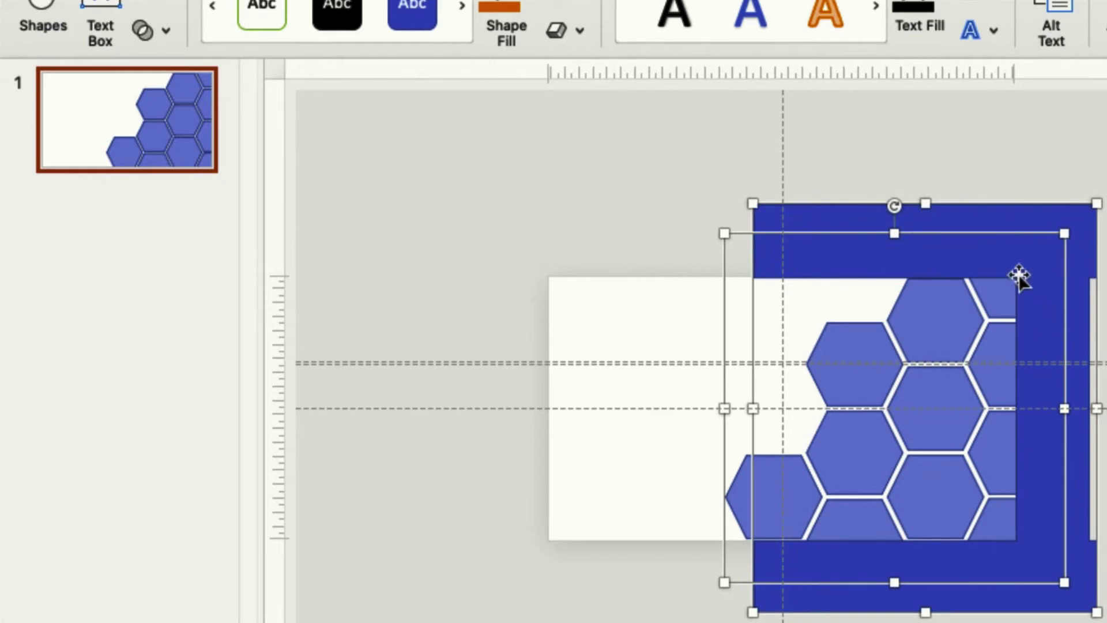
click(152, 30)
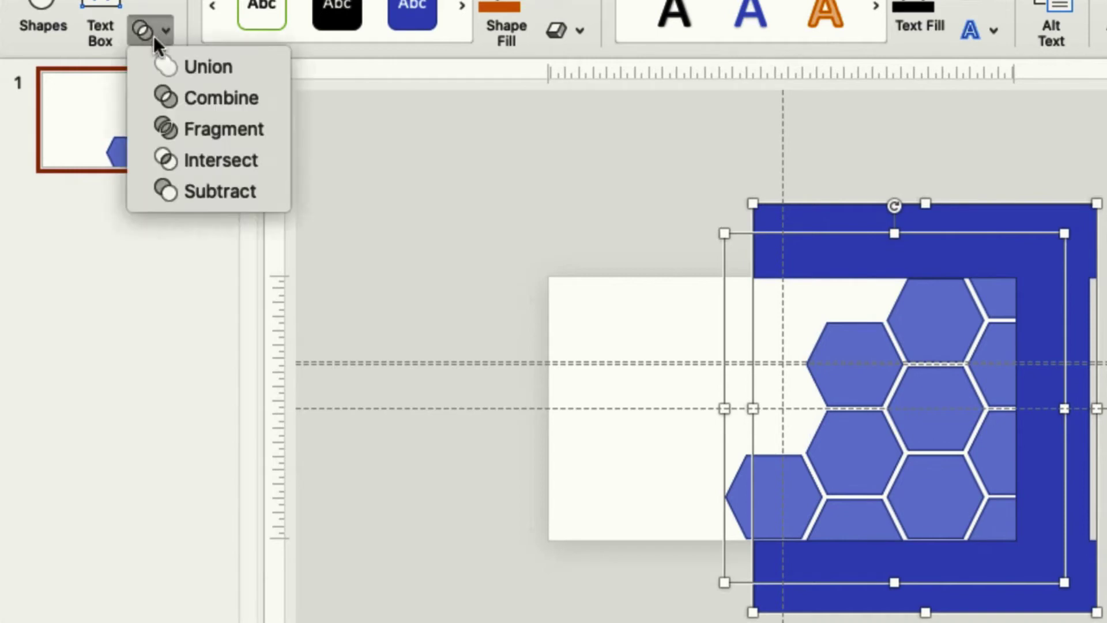
click(171, 181)
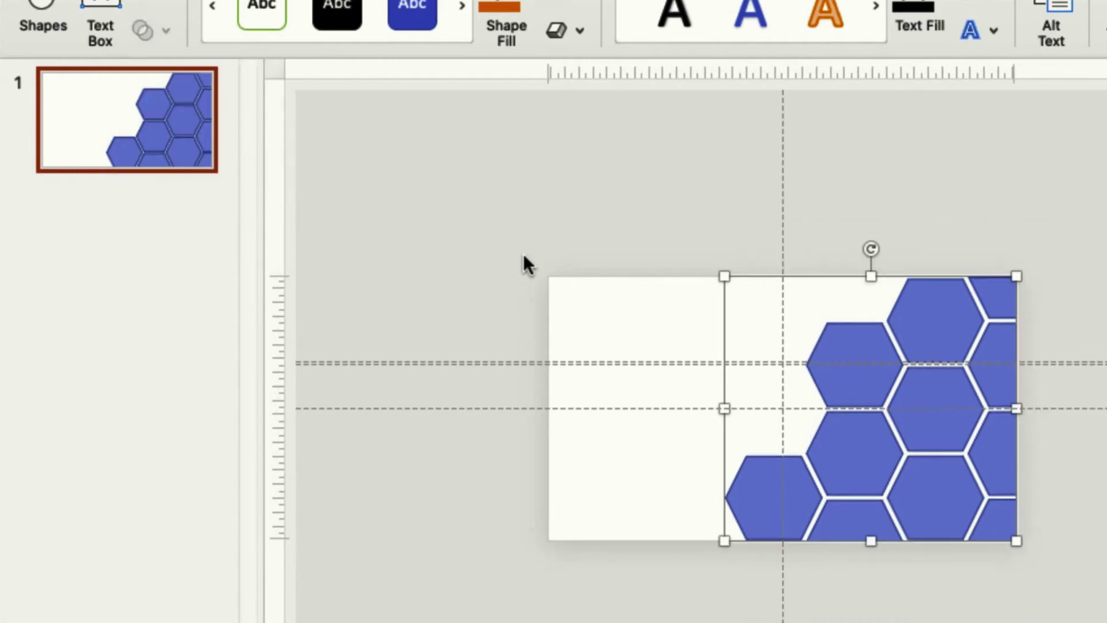
click(946, 153)
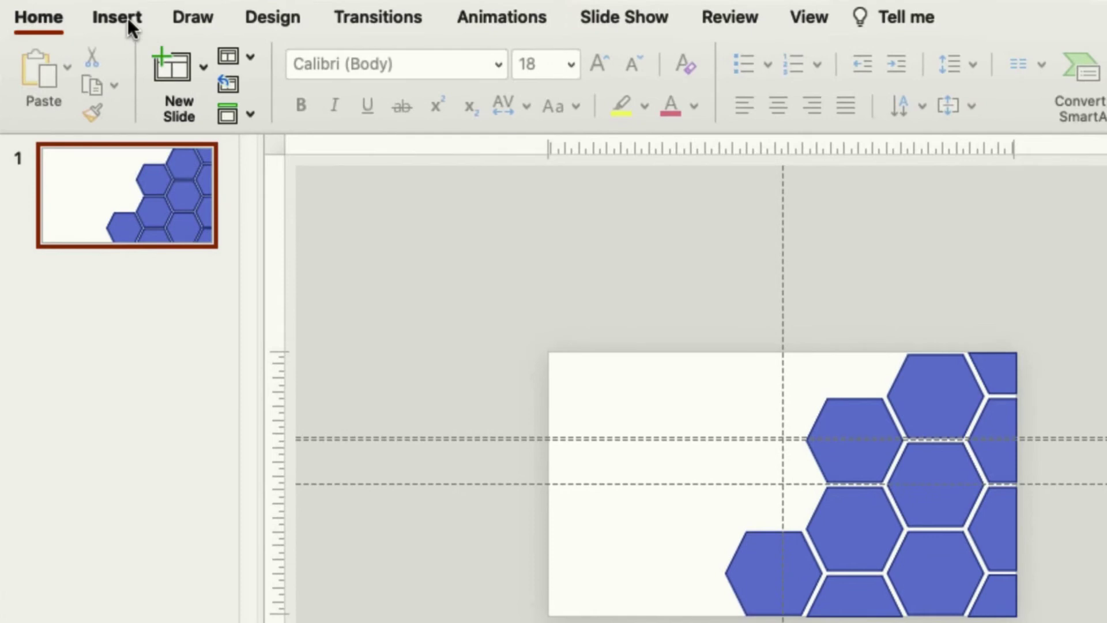
- Draw a pentagon block arrow about 15.9 cm wide beside the honeycomb and set its height to 6 cm
click(127, 19)
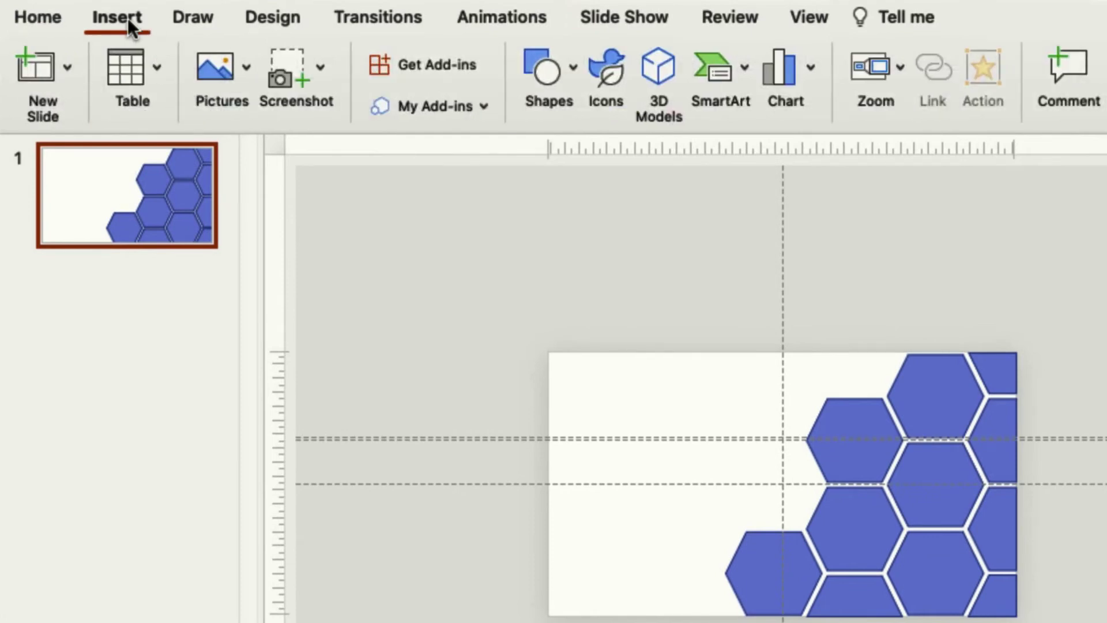
click(550, 72)
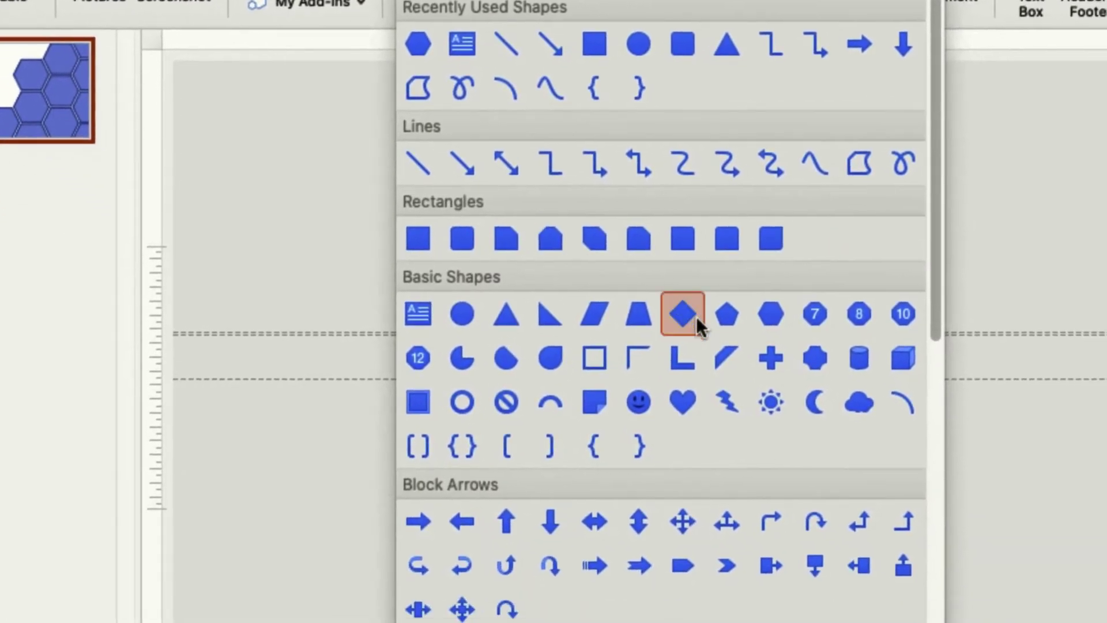
click(683, 565)
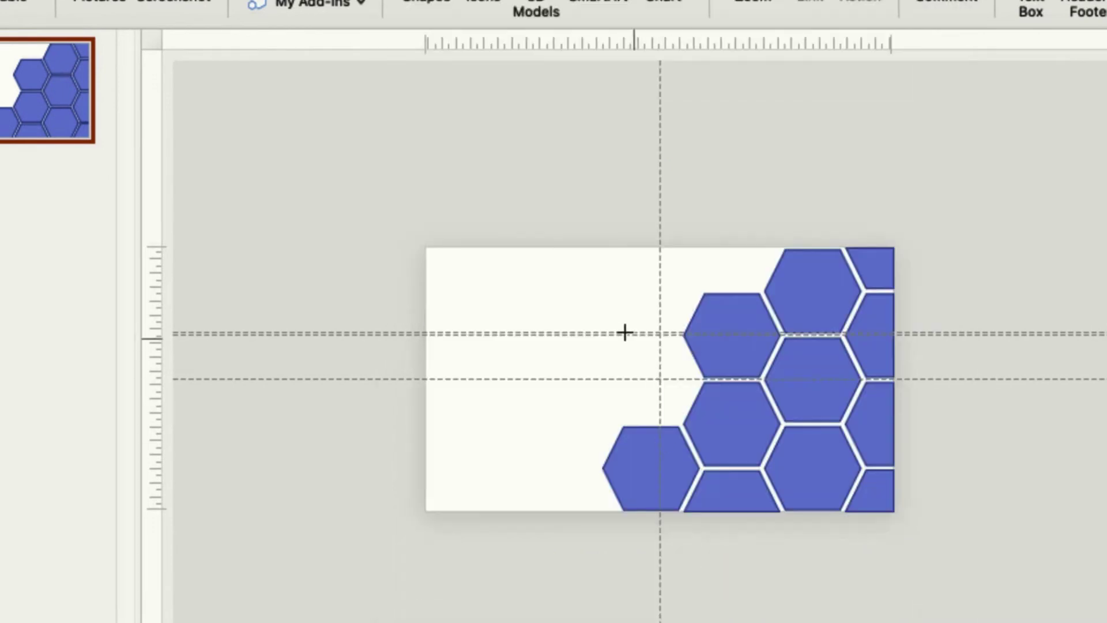
mouse_move(440, 334)
mouse_down()
mouse_move(534, 382)
mouse_move(662, 417)
mouse_up()
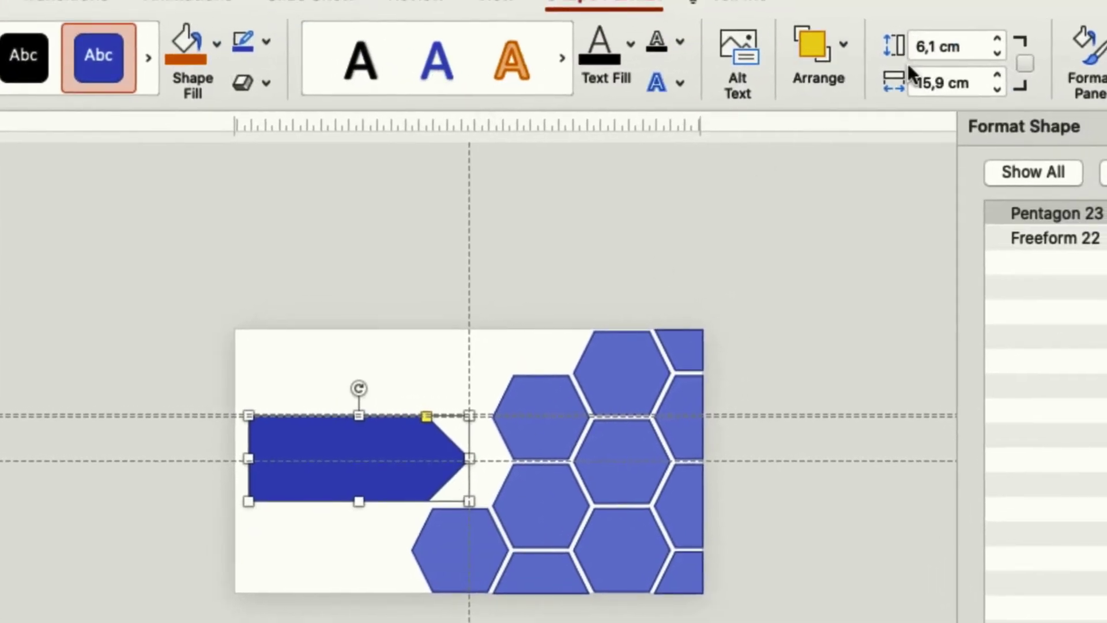
click(914, 46)
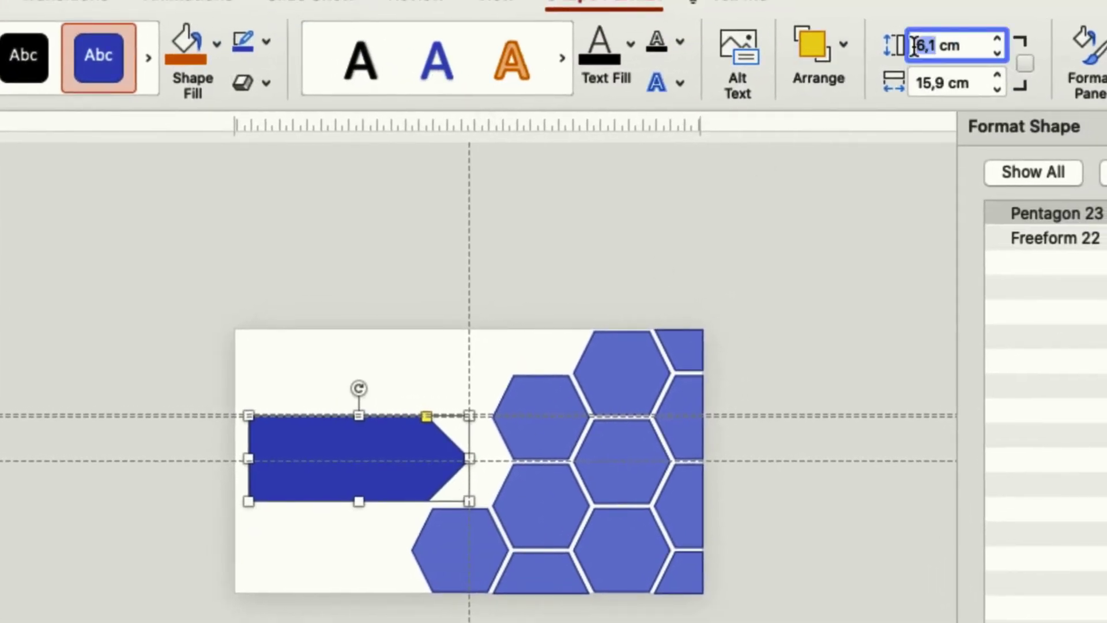
text(6)
key(Return)
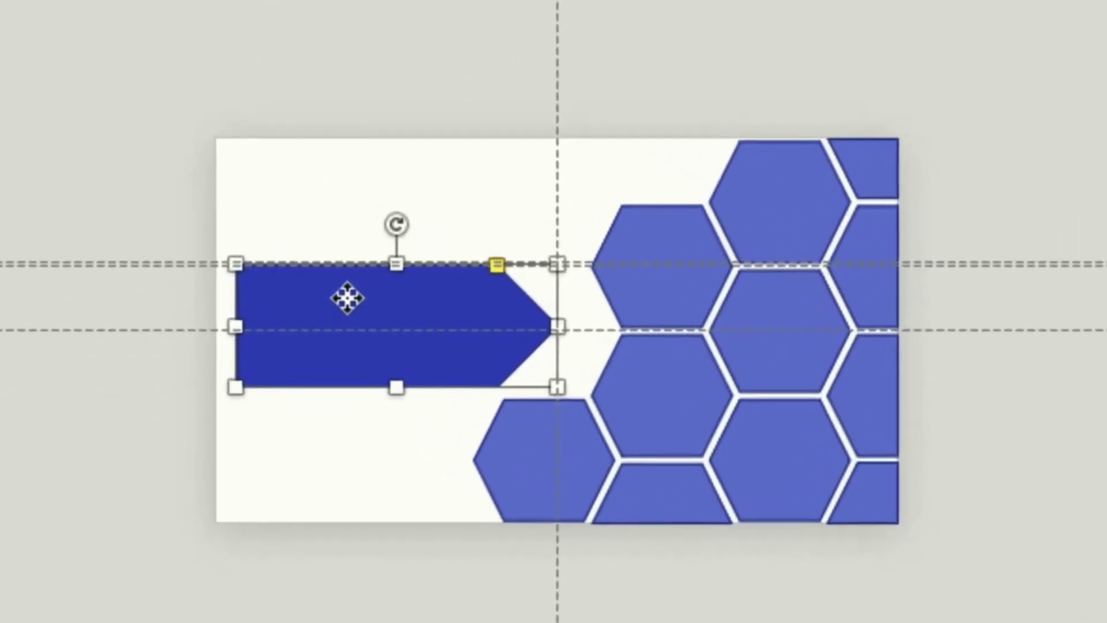
- Move the pentagon arrow flush with the slide's left edge and align it to the vertical middle of the slide
drag(325, 438, 321, 440)
drag(344, 274, 333, 273)
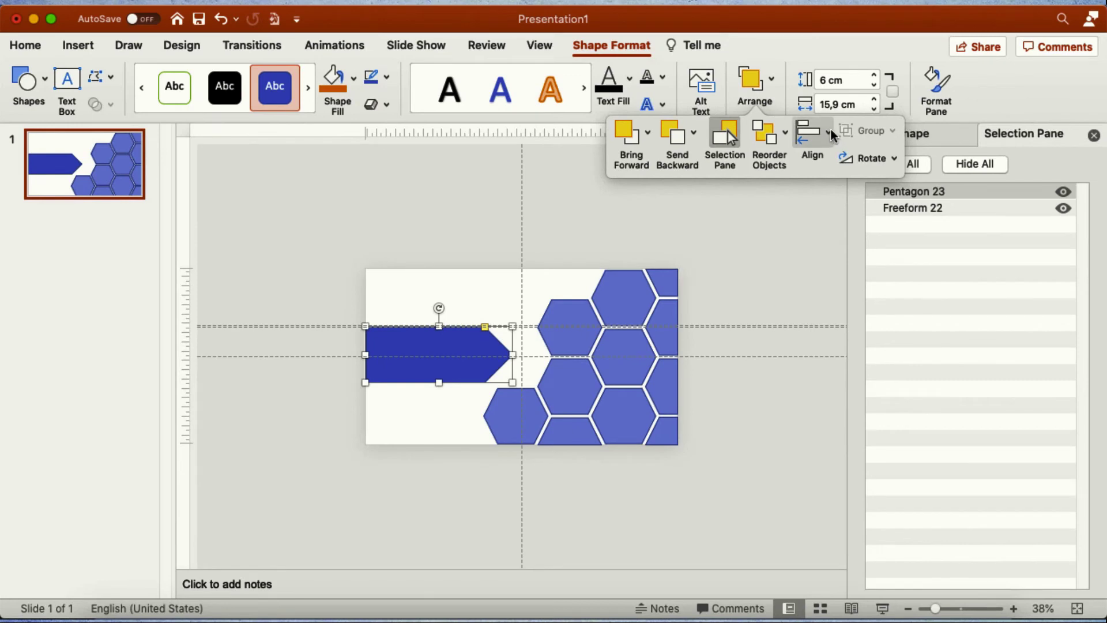
click(829, 132)
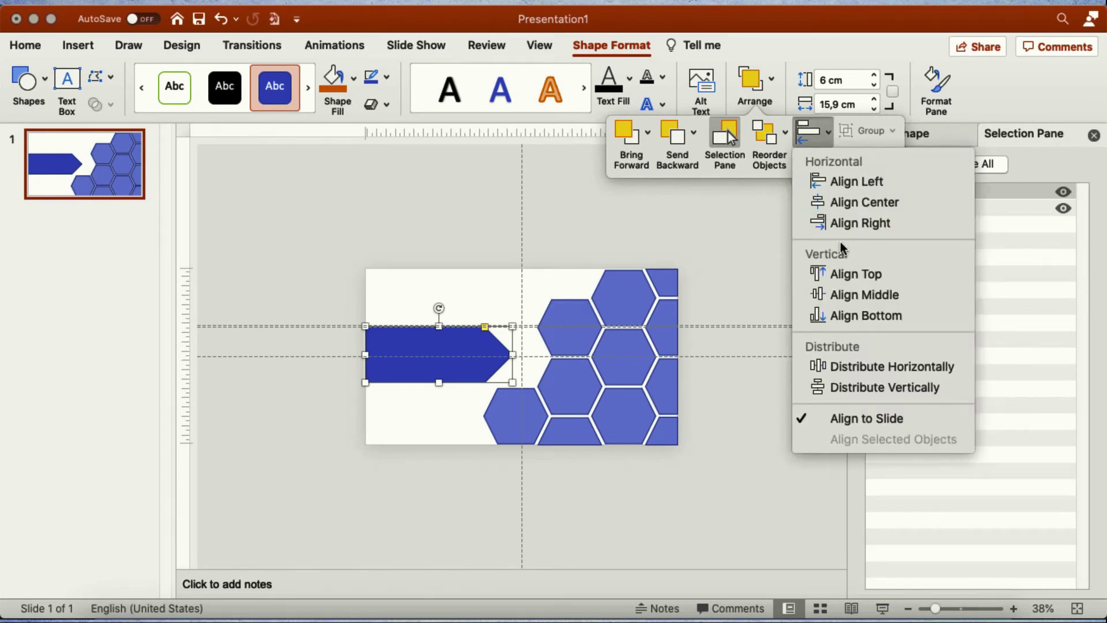
click(847, 299)
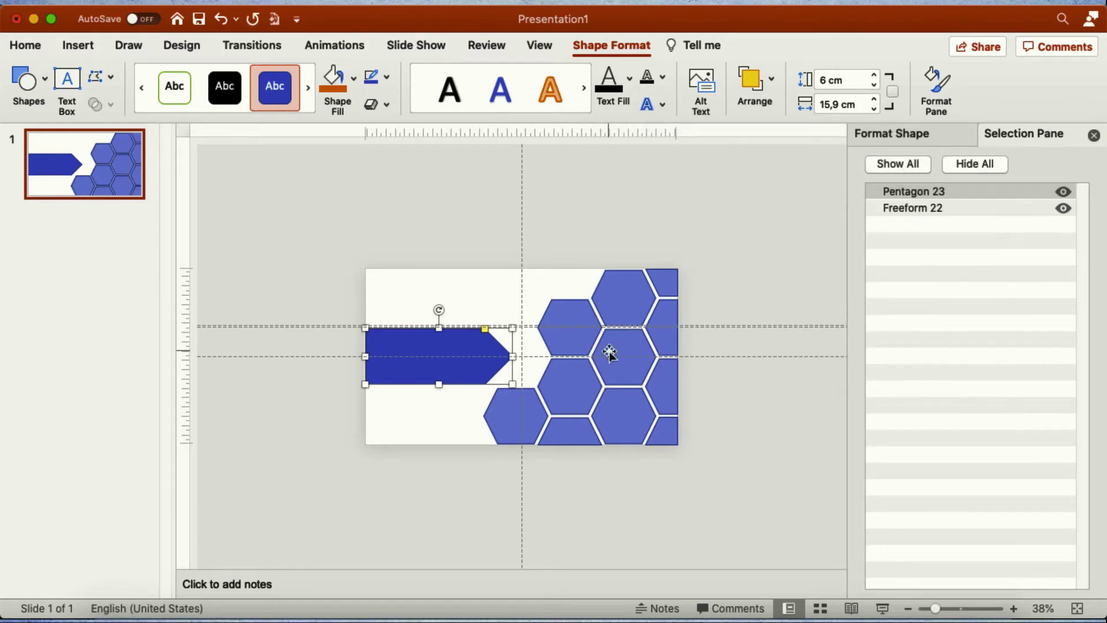
- Widen the pentagon arrow to about 18.74 cm, steepen its tip to parallel the hexagon edges, and keep it at the slide's left edge
click(1079, 609)
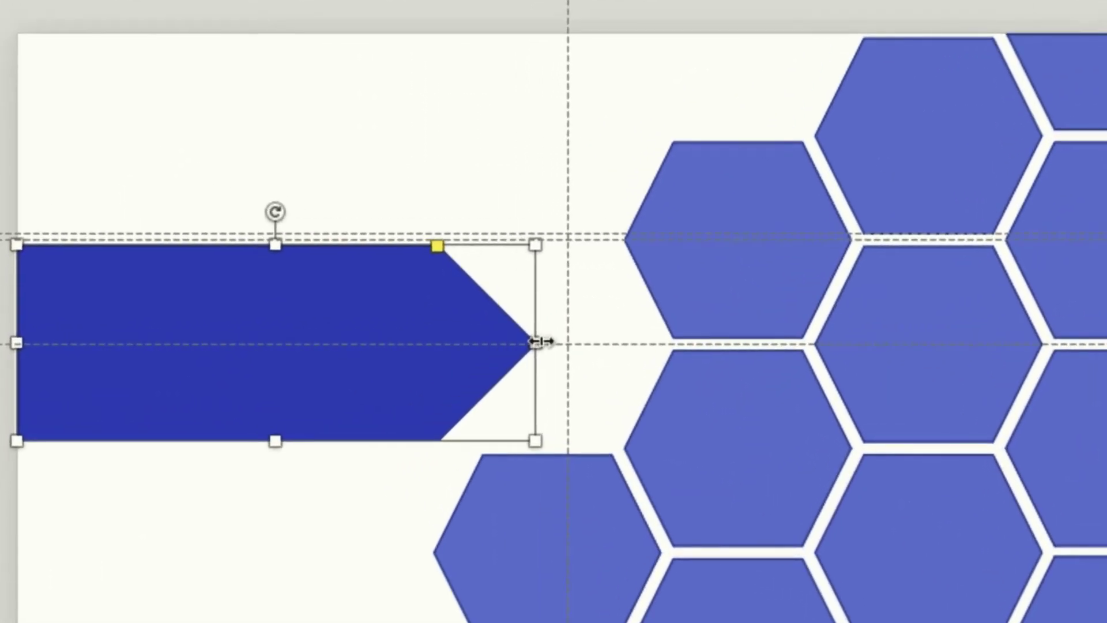
drag(539, 341, 621, 344)
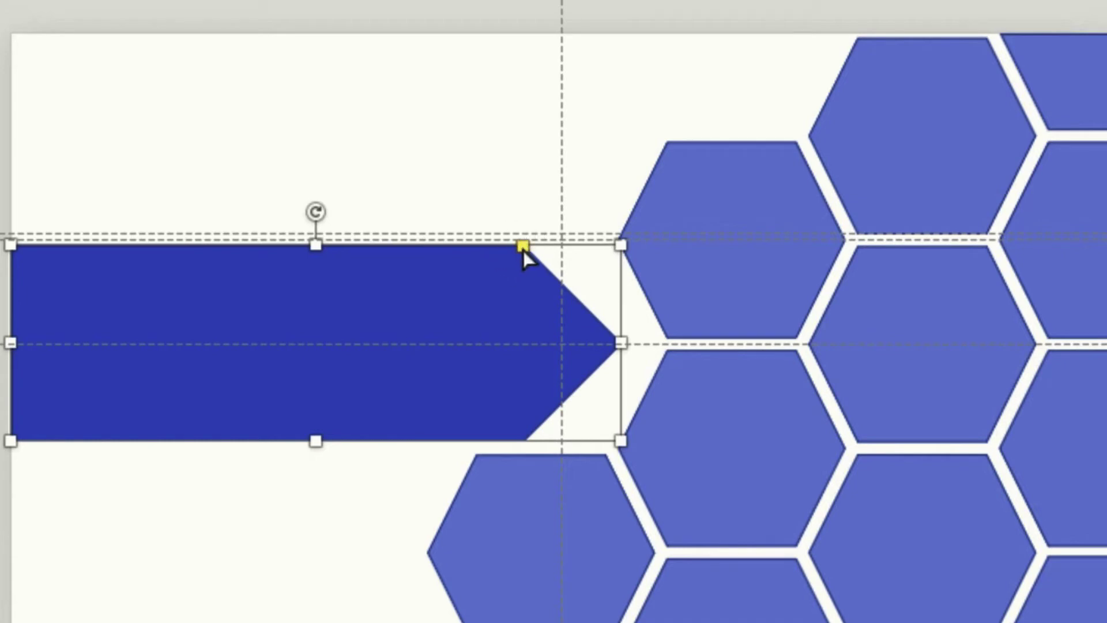
drag(527, 250, 565, 248)
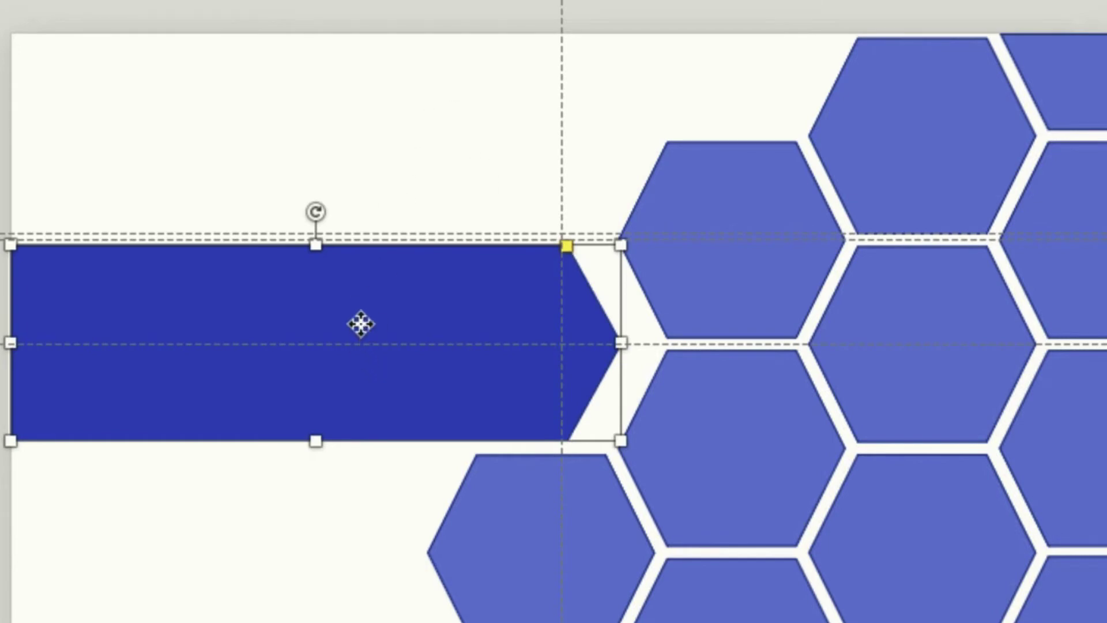
drag(384, 295, 384, 295)
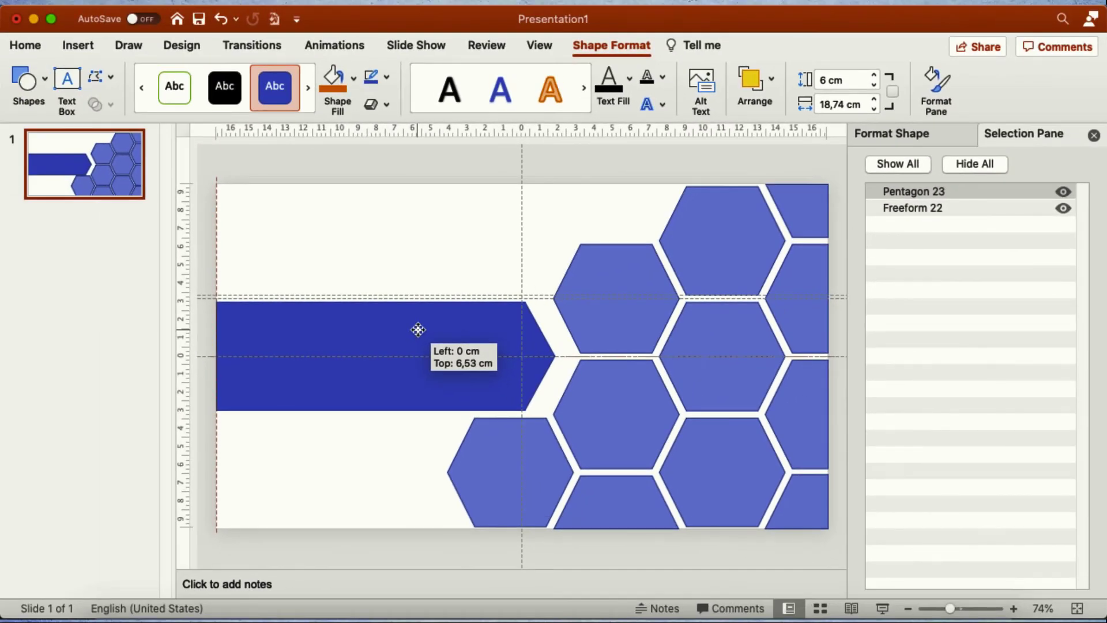
drag(418, 329, 418, 330)
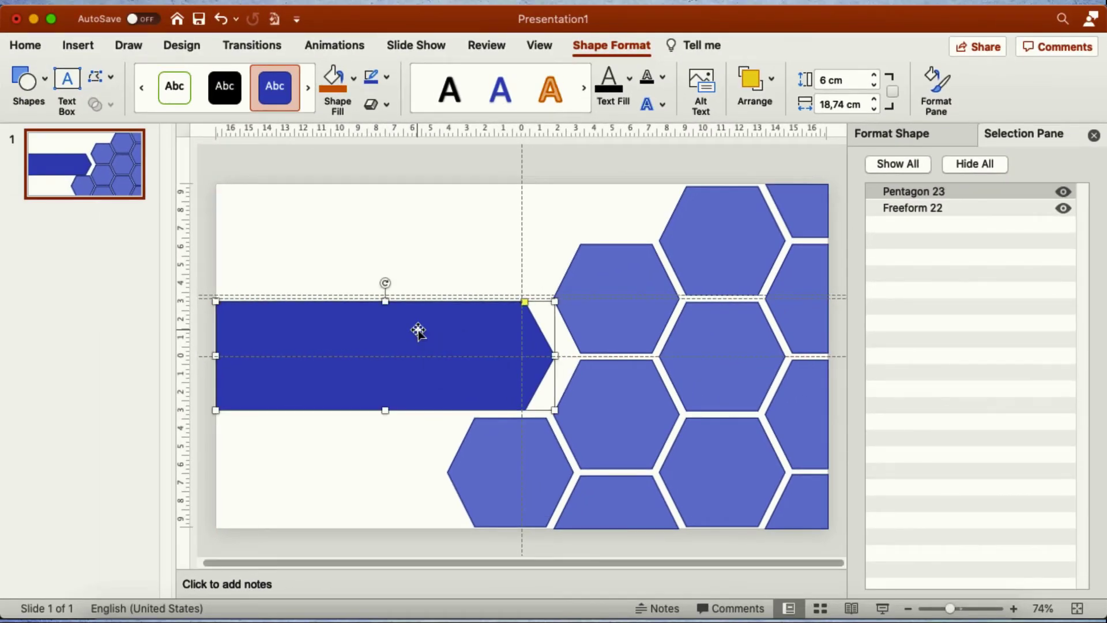
- Remove the pentagon arrow's outline and fill it with orange
click(386, 77)
click(384, 108)
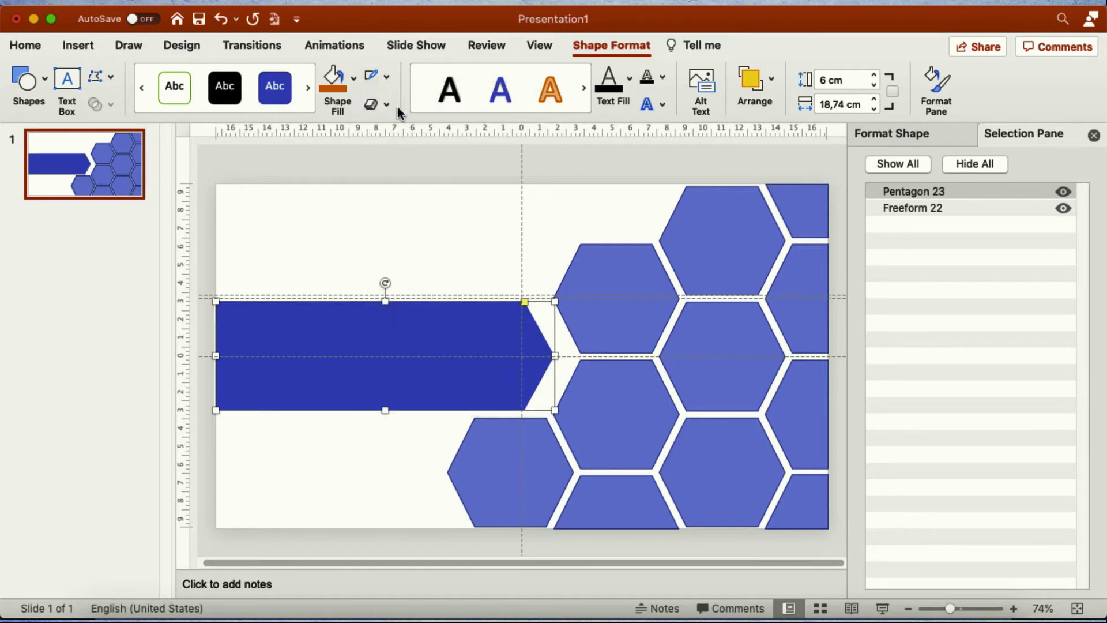
click(337, 81)
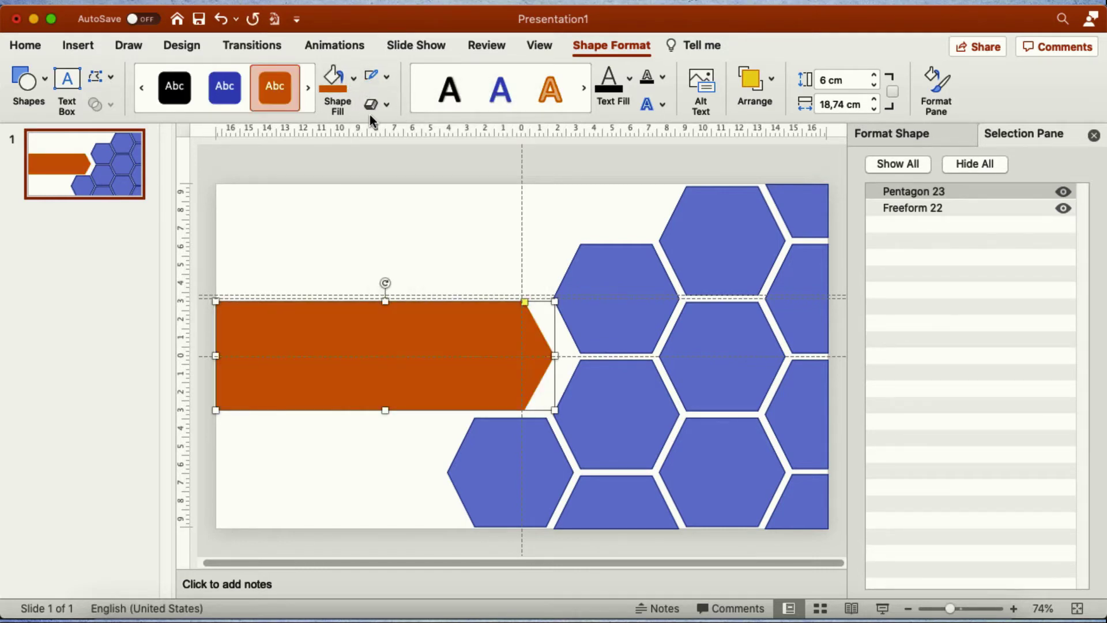
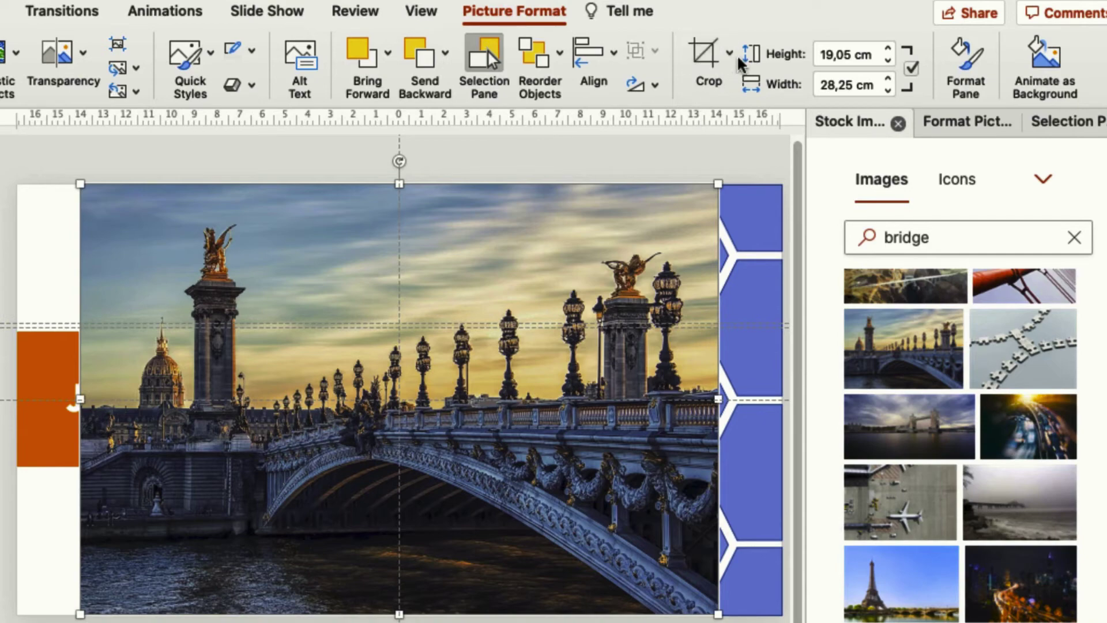
- Crop the bridge picture to a 16:9 aspect ratio and cut it from the slide
click(730, 53)
mouse_move(766, 141)
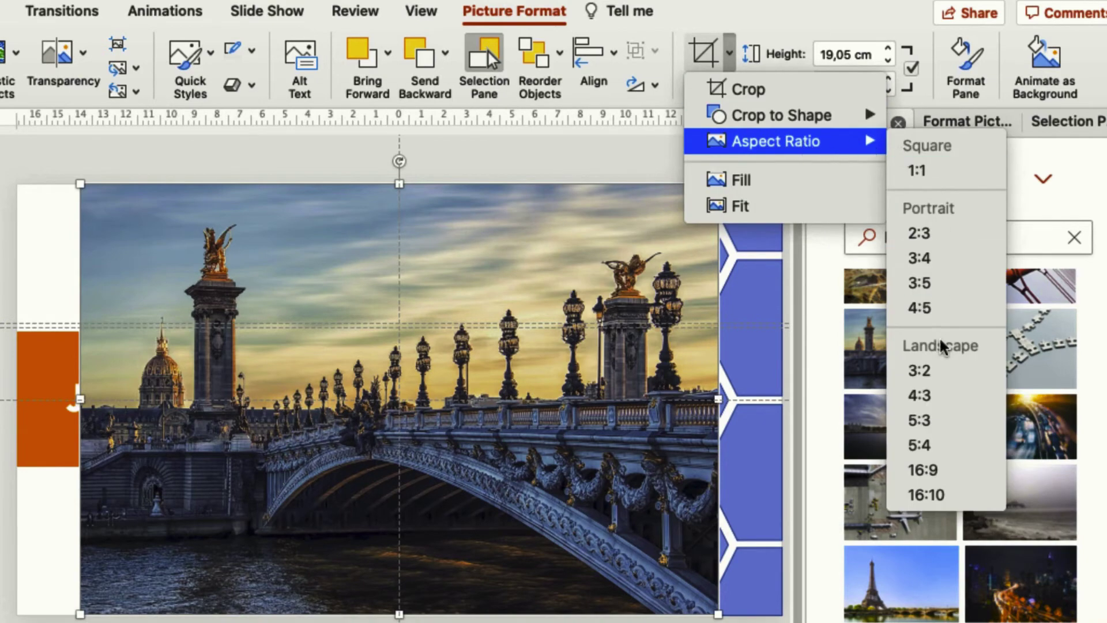
click(939, 470)
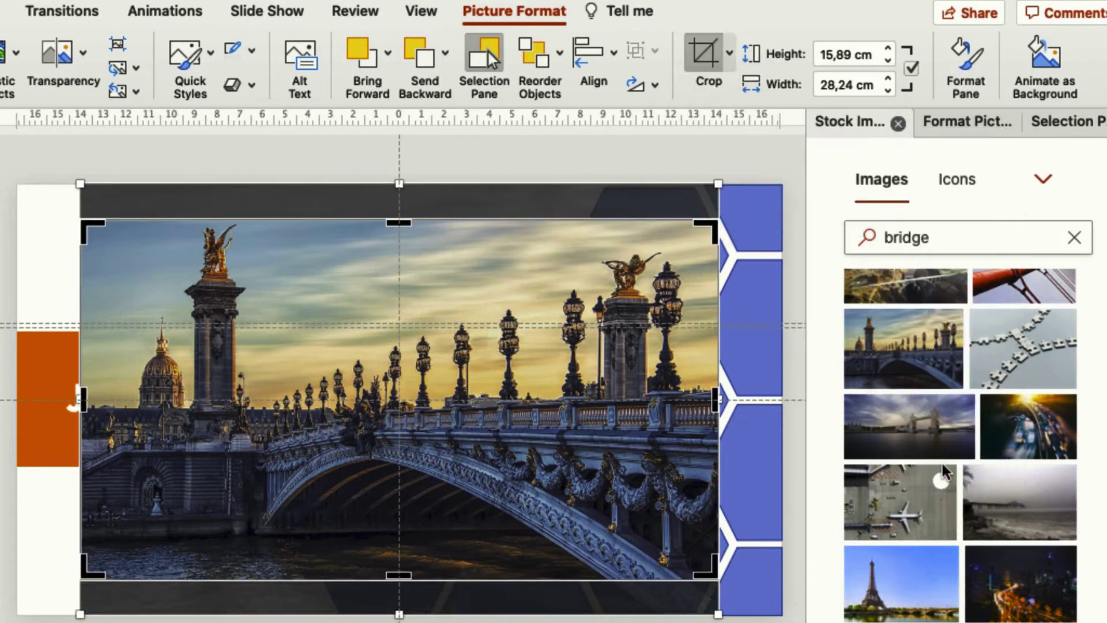
click(705, 56)
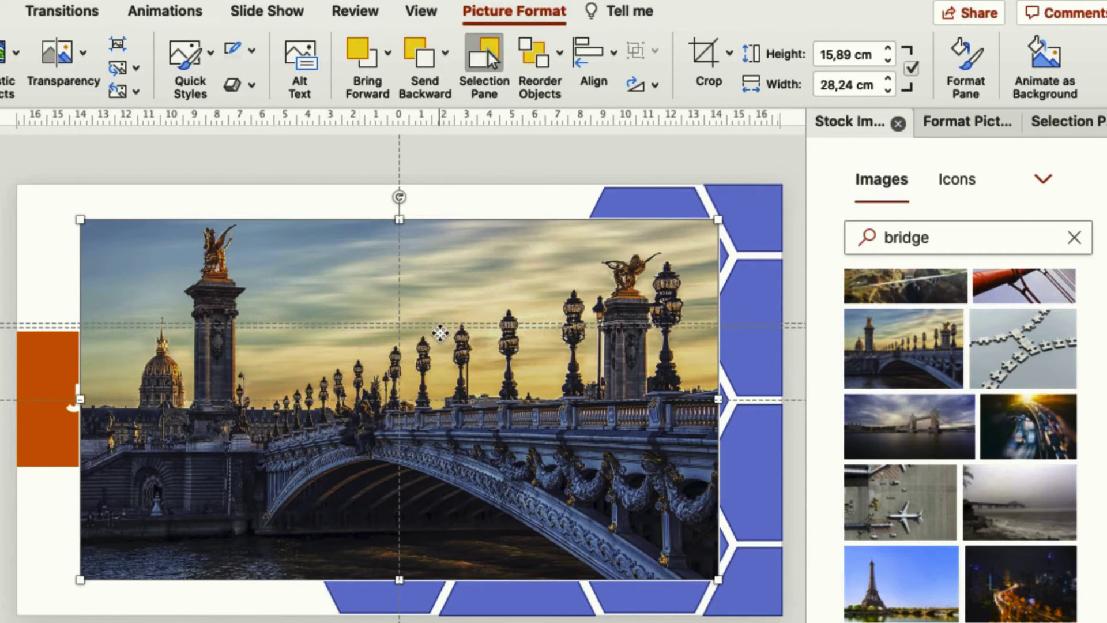
key(Delete)
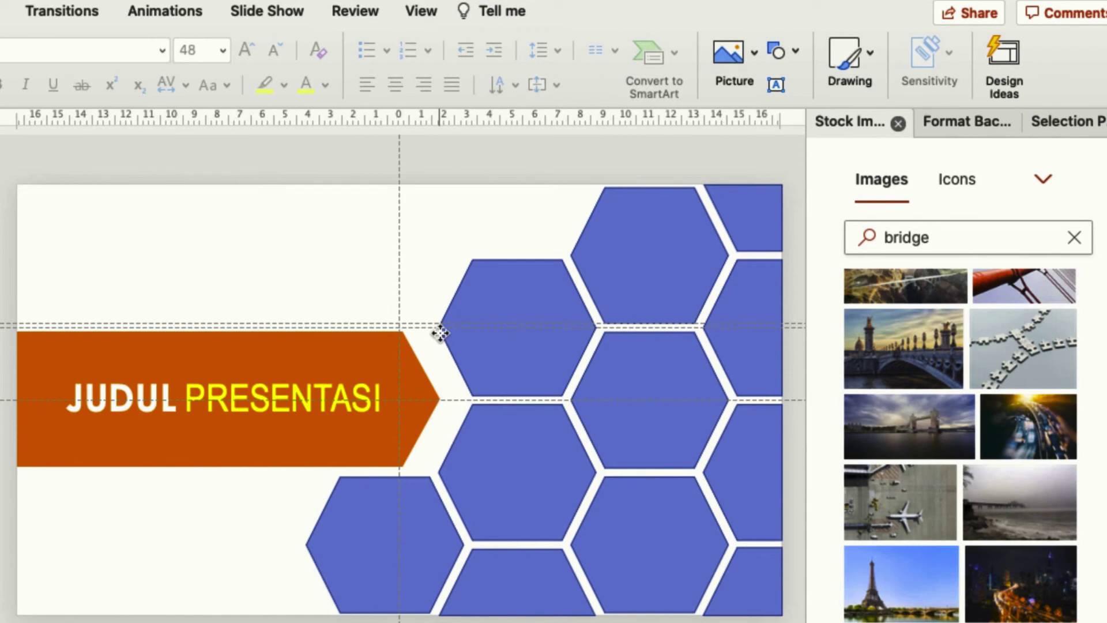
- Close the stock images and fill the slide background with the cropped bridge picture from the clipboard
click(898, 123)
click(241, 264)
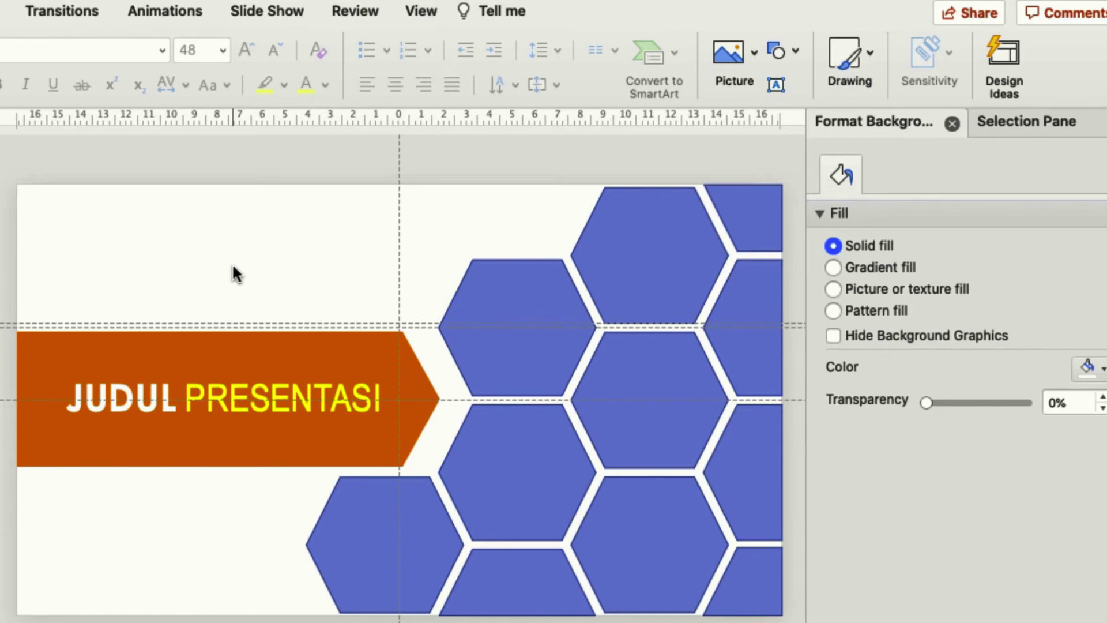
right_click(233, 266)
click(334, 554)
click(900, 289)
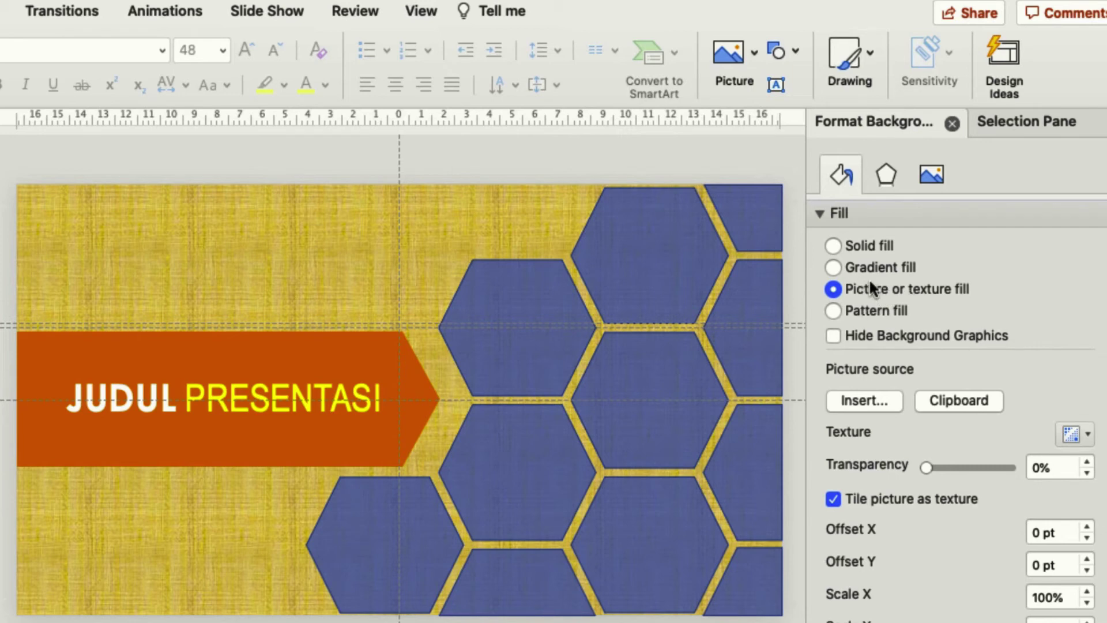
click(963, 399)
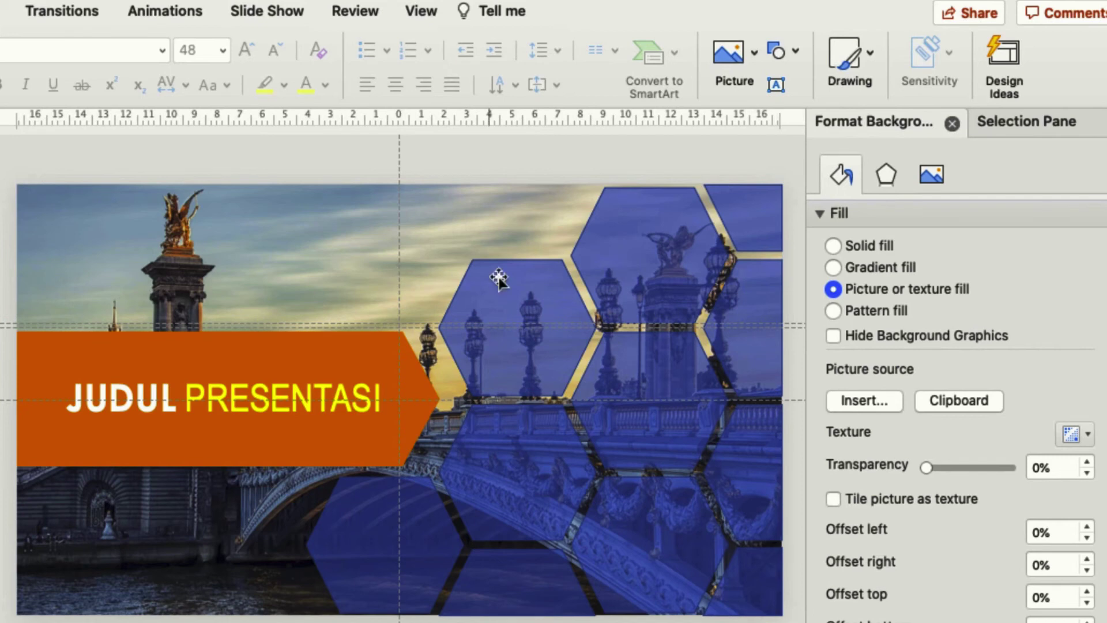
- Give the honeycomb shape a slide background fill
click(632, 282)
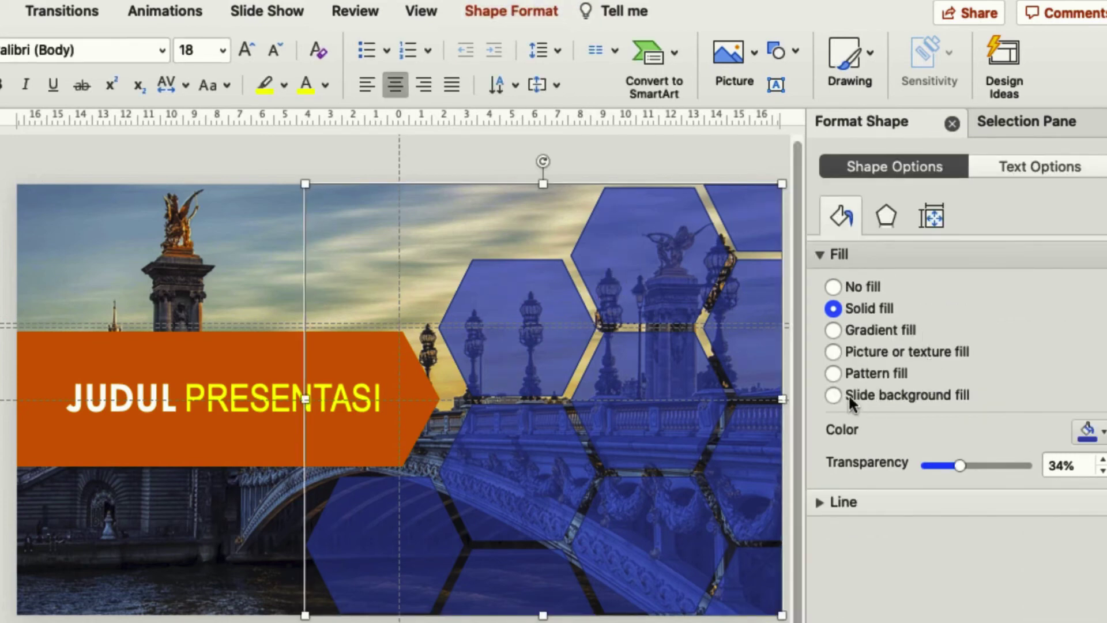
click(907, 394)
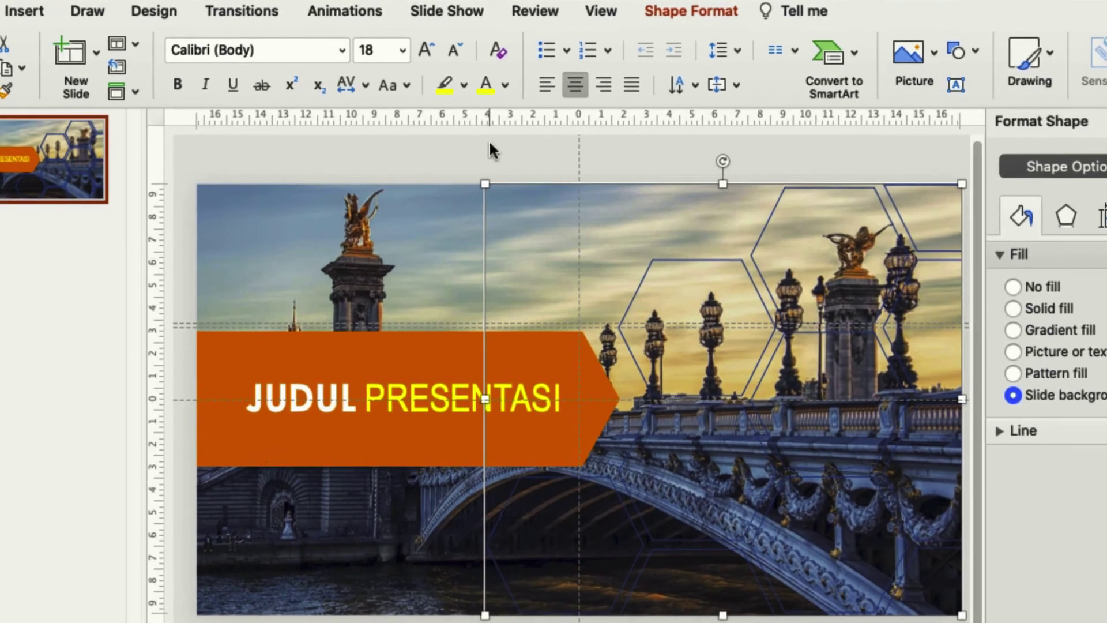
- Draw a rectangle about 23.83 cm wide and 13.79 cm high over the slide, starting near its upper-left corner
click(25, 10)
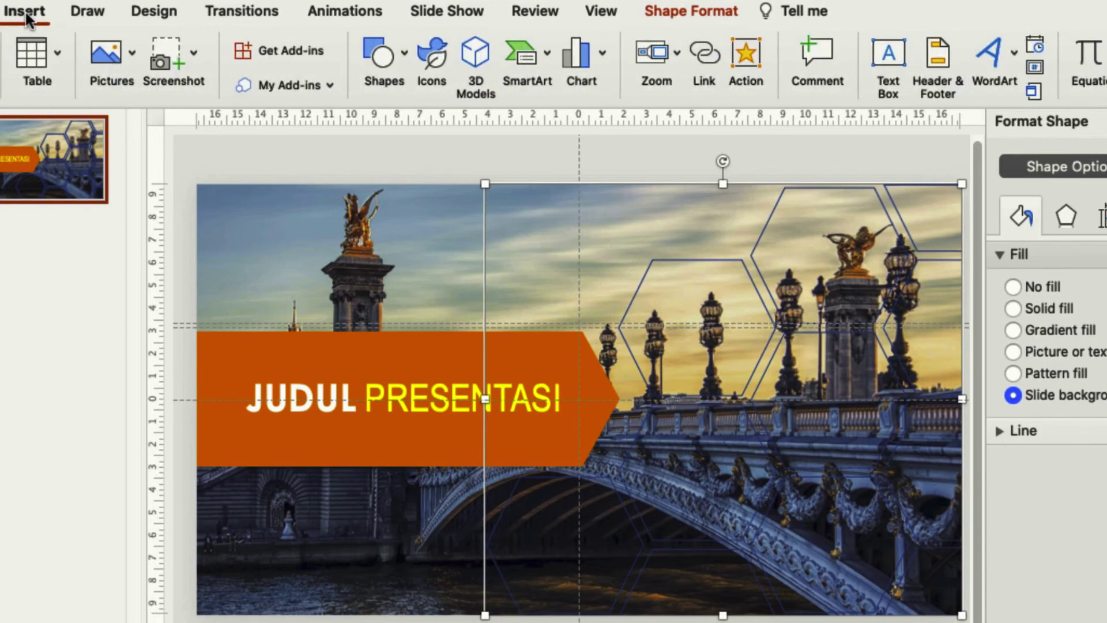
click(377, 54)
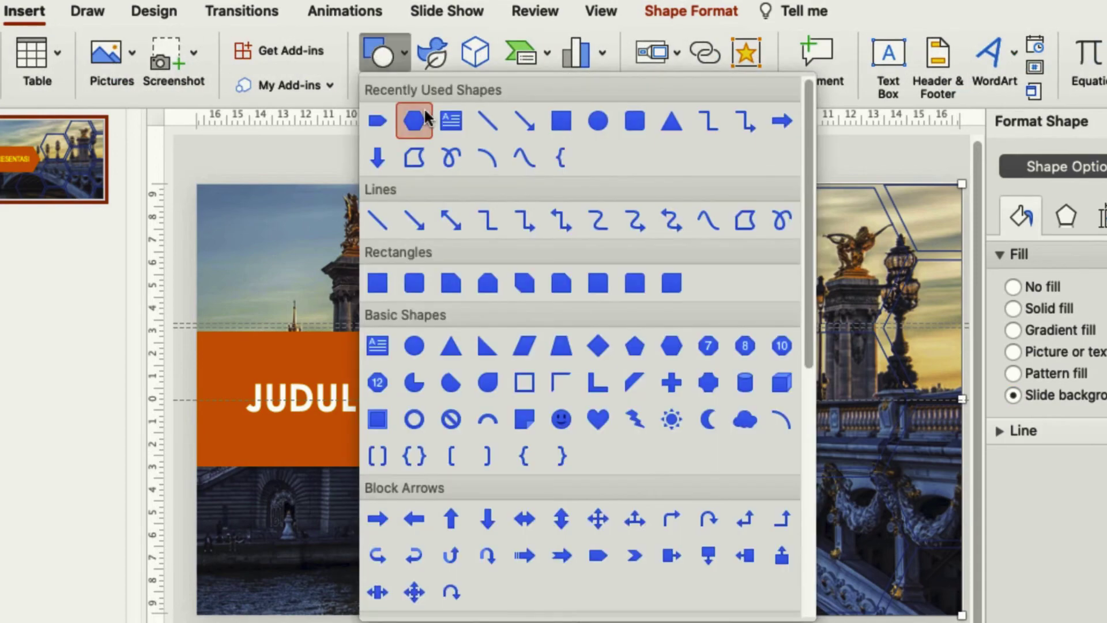
click(377, 282)
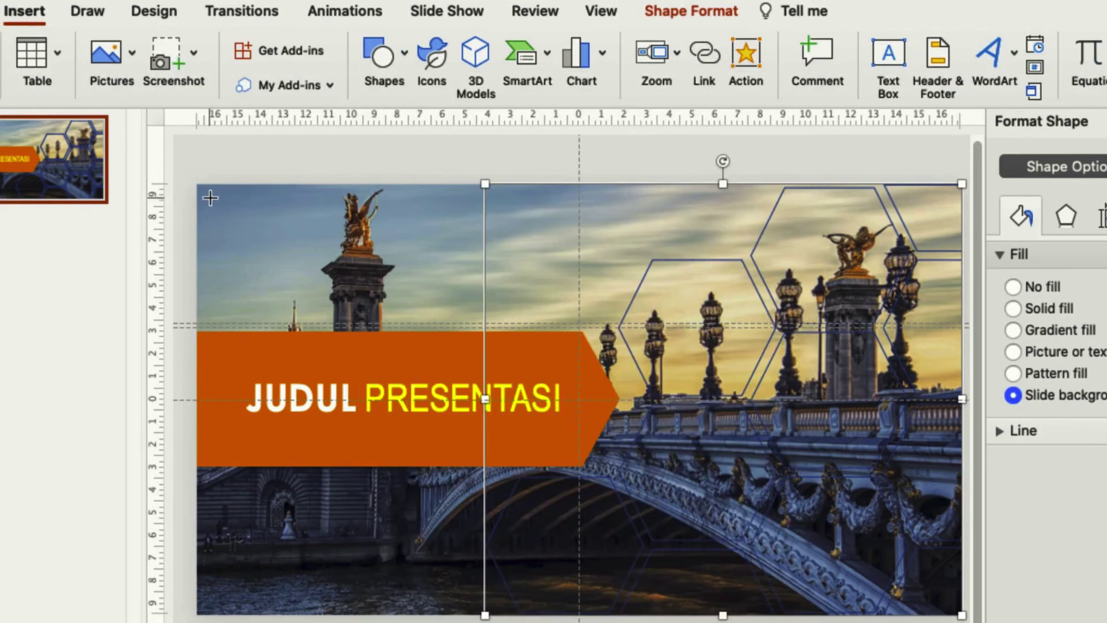
mouse_move(204, 195)
mouse_down()
mouse_move(331, 283)
mouse_move(501, 346)
mouse_move(743, 506)
mouse_up()
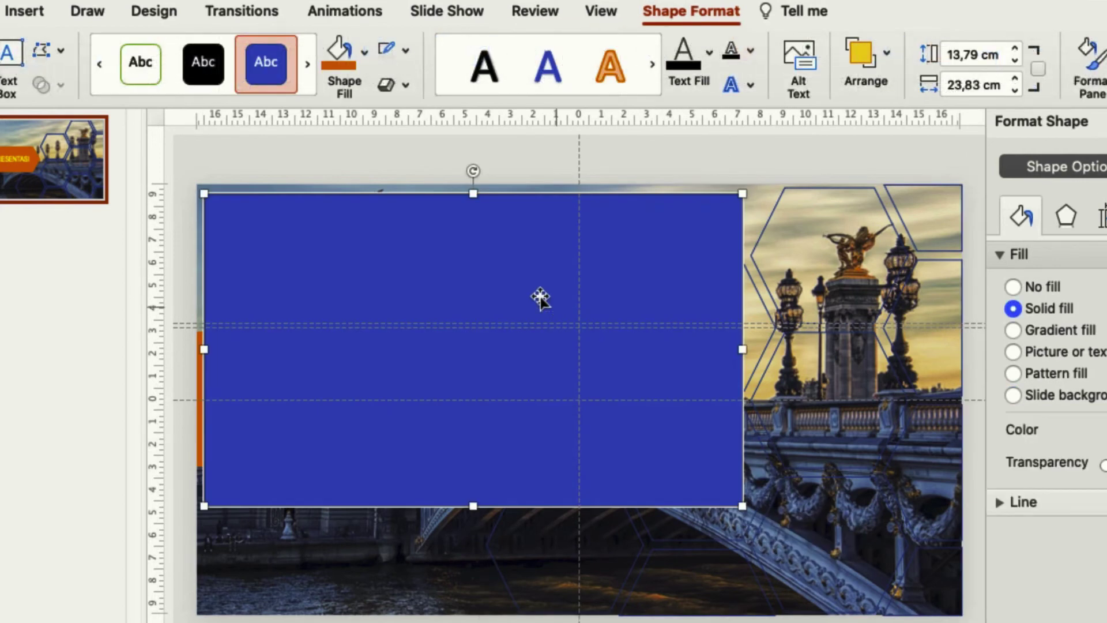
- Remove the rectangle's outline, then align and stretch it to cover the whole slide at 33.87 cm wide and 19.05 cm high
click(407, 50)
click(417, 89)
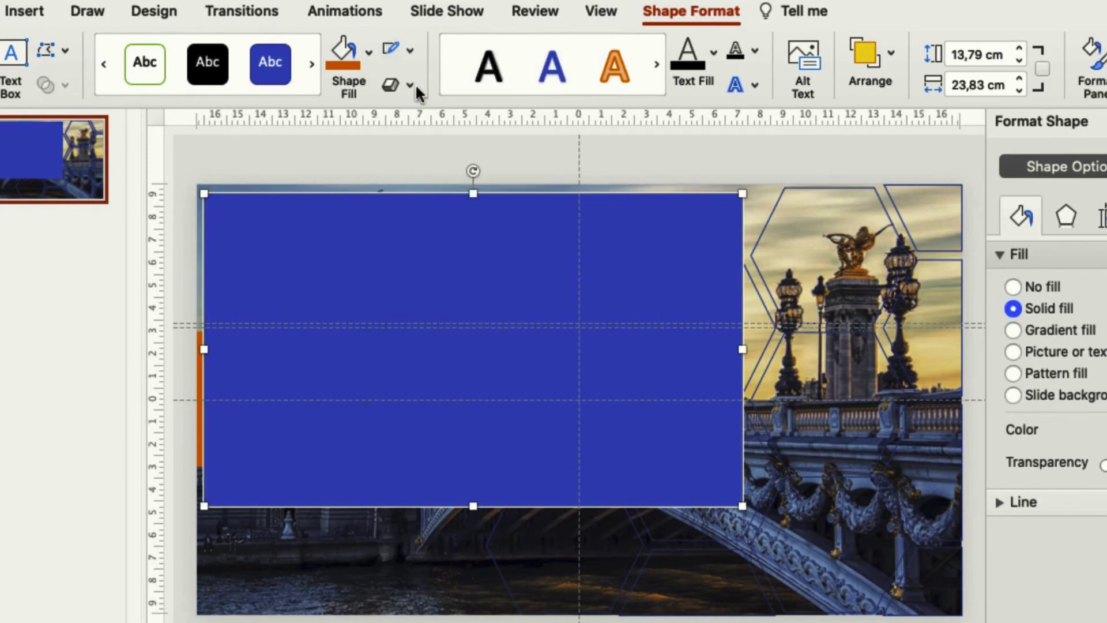
drag(358, 254, 351, 247)
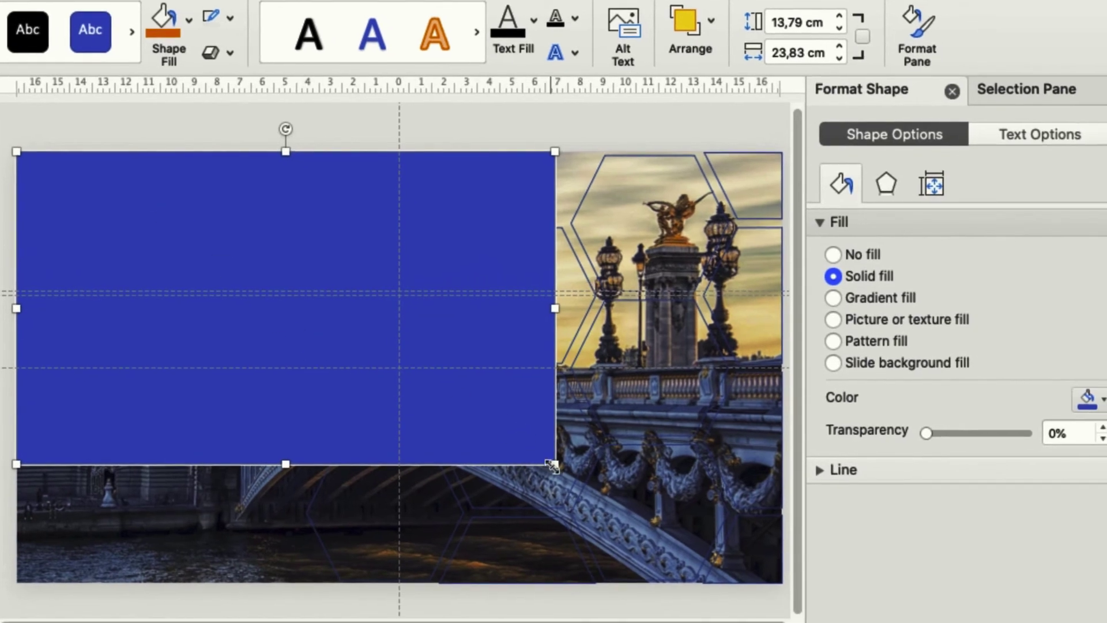
drag(554, 463, 779, 577)
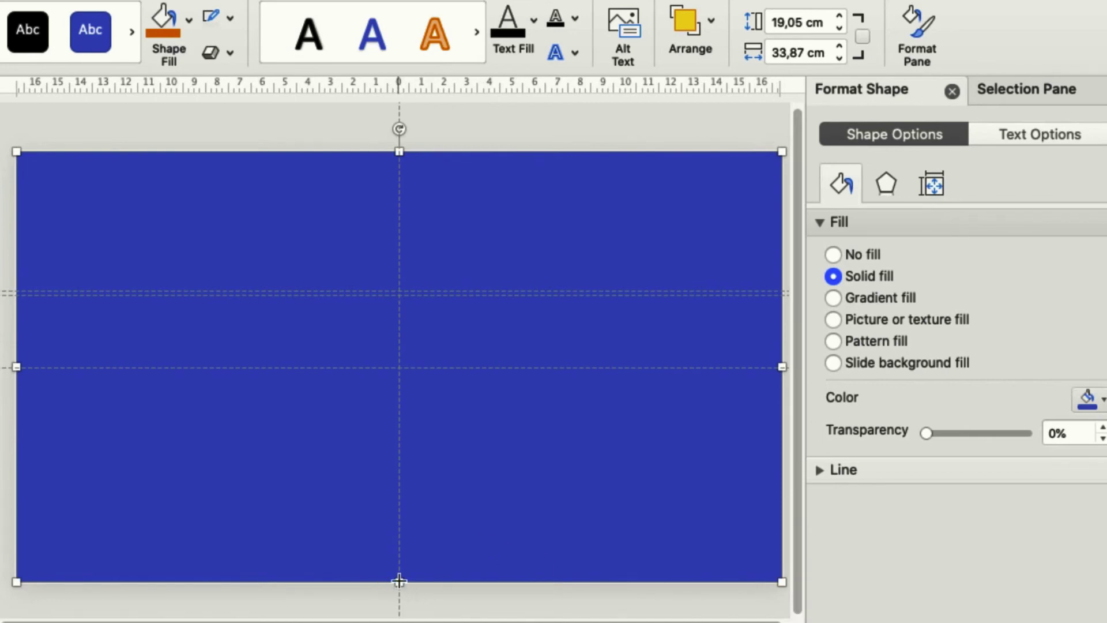
drag(398, 582, 398, 581)
drag(781, 367, 785, 368)
- Fill the full-slide rectangle with solid black and set its transparency to 60%
click(1087, 397)
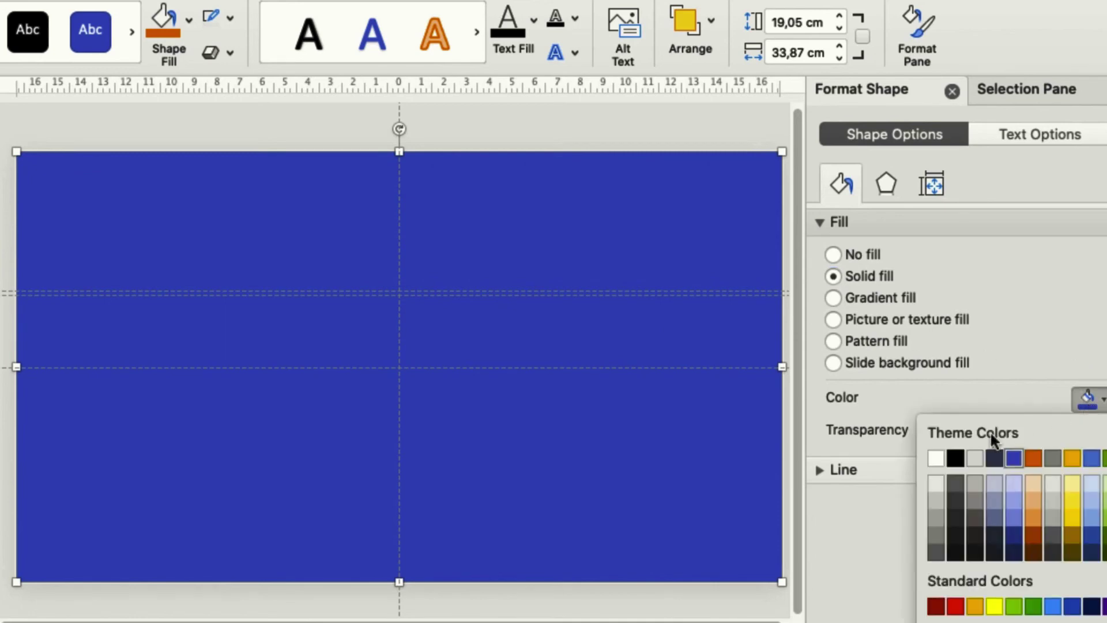
click(955, 458)
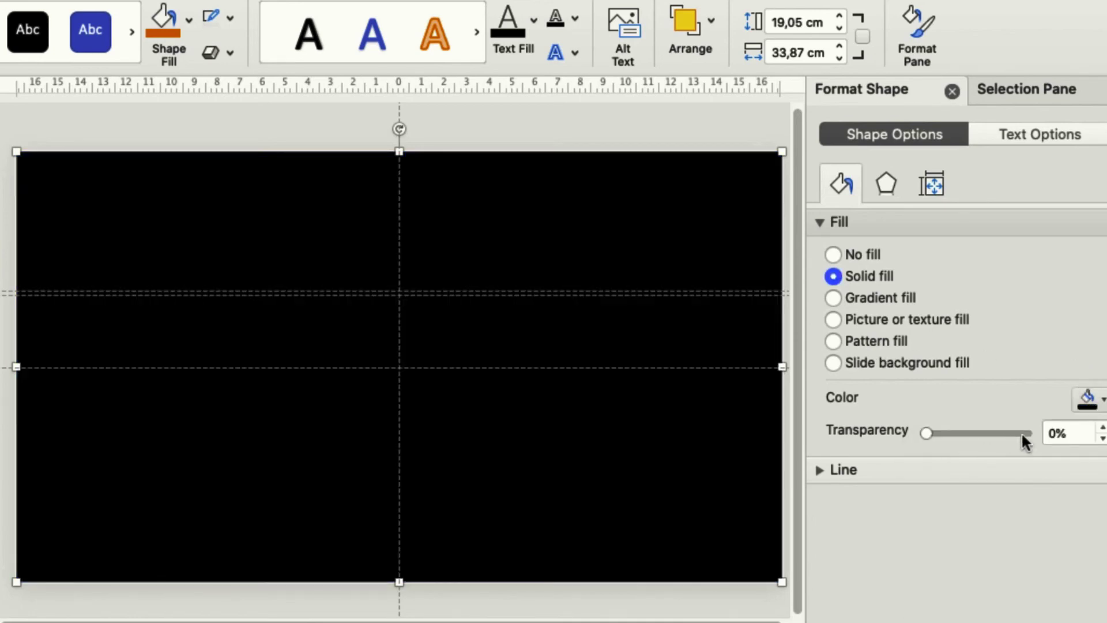
click(1049, 433)
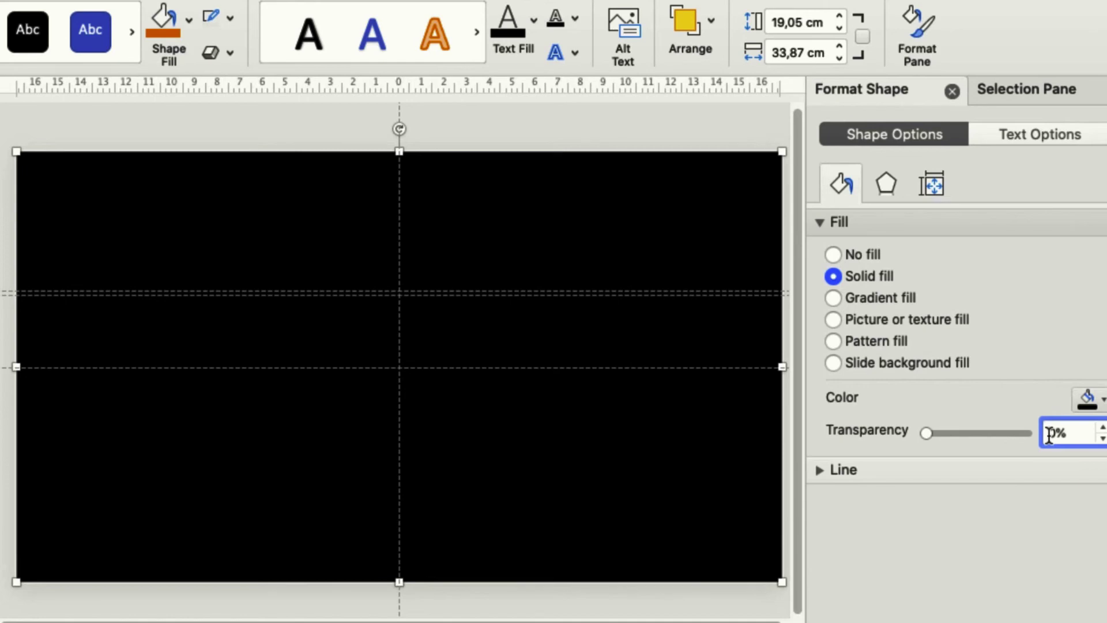
text(6)
key(Return)
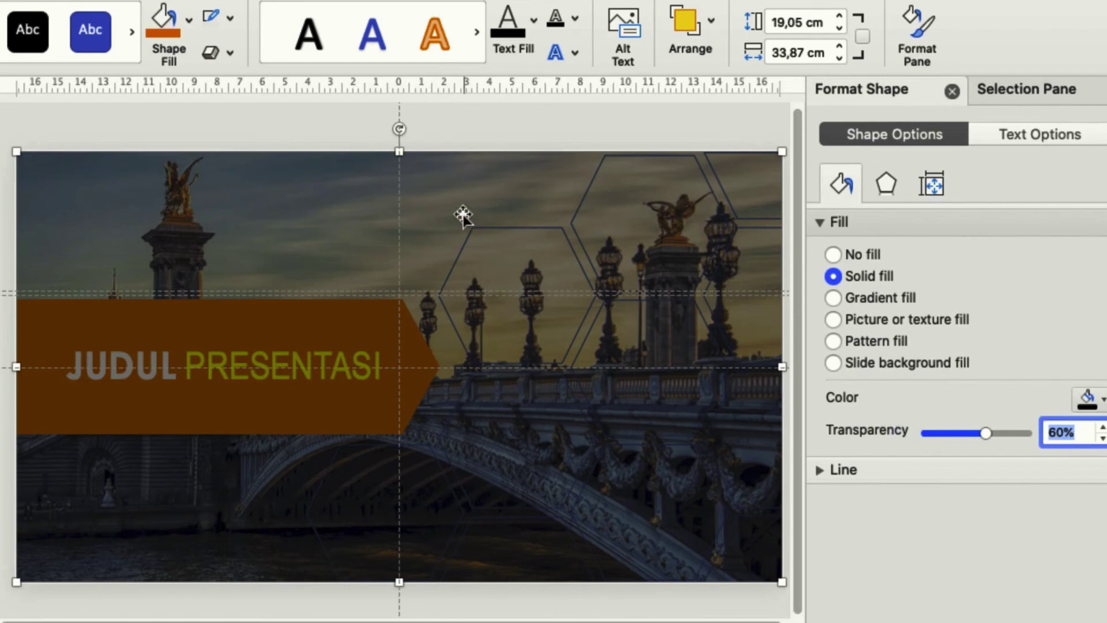
- Send the semi-transparent black rectangle to the back, behind the title arrow and honeycomb shape
right_click(454, 199)
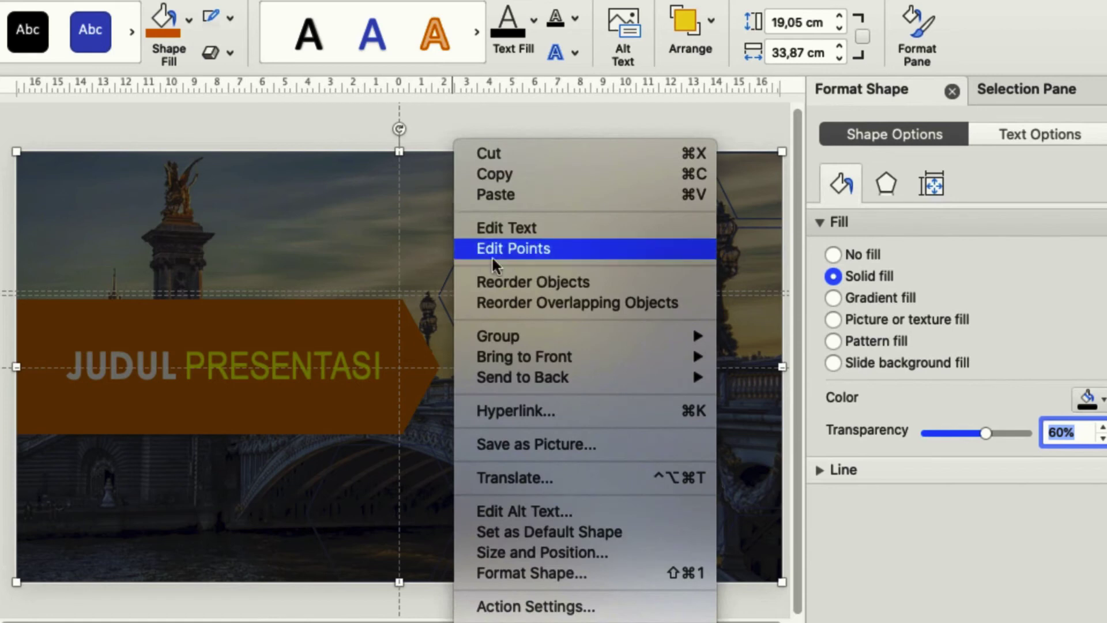
mouse_move(574, 383)
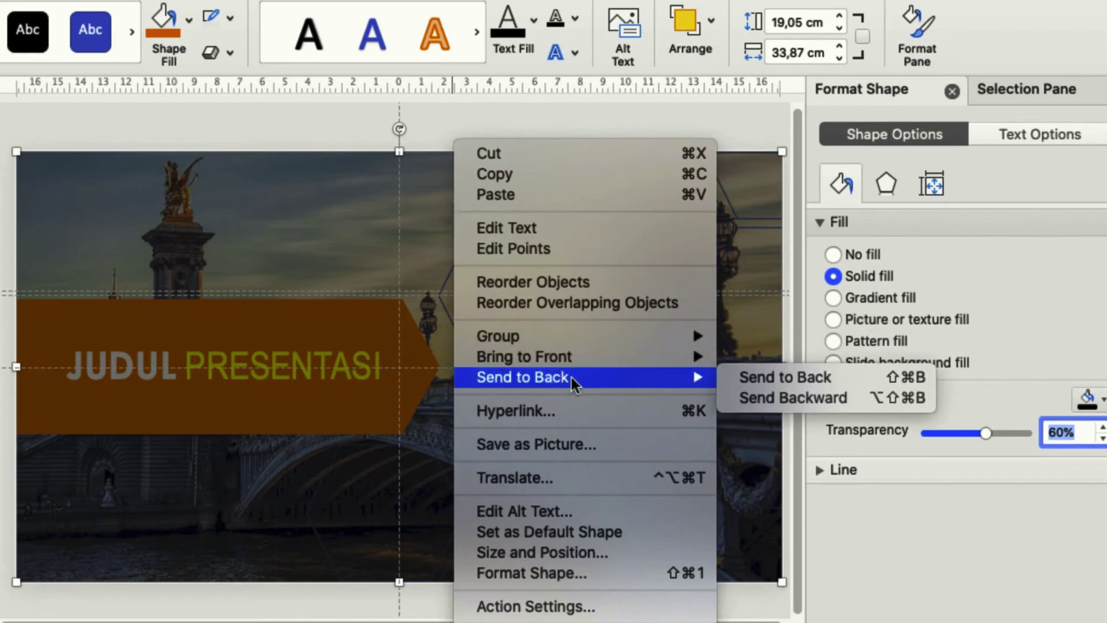
click(739, 380)
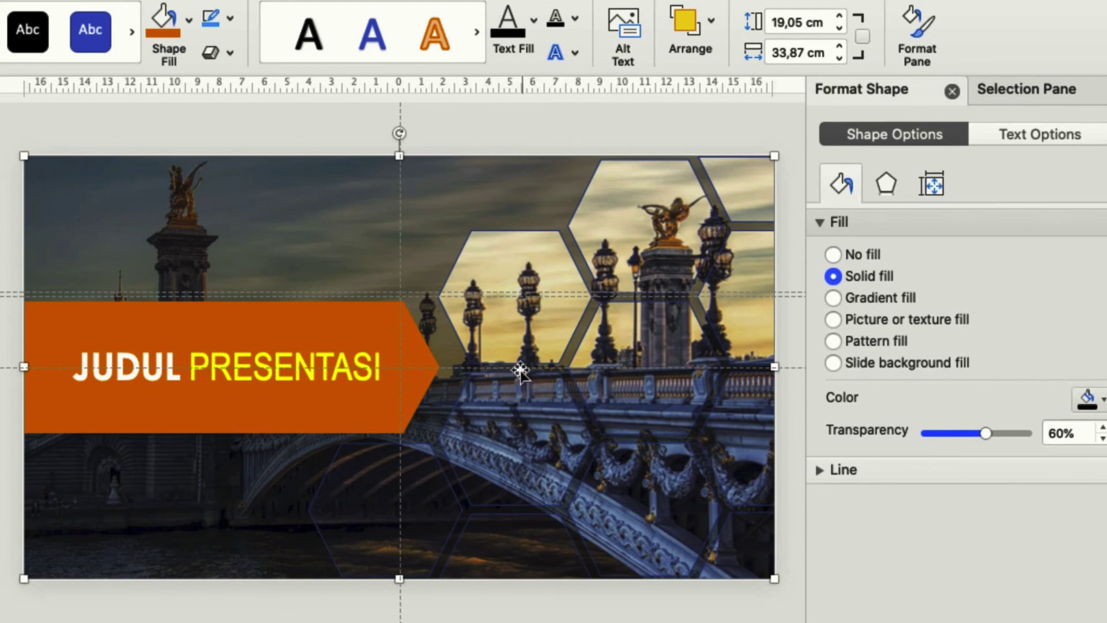
- Give the honeycomb shape a standard light blue outline with a 2¼ pt weight
click(499, 291)
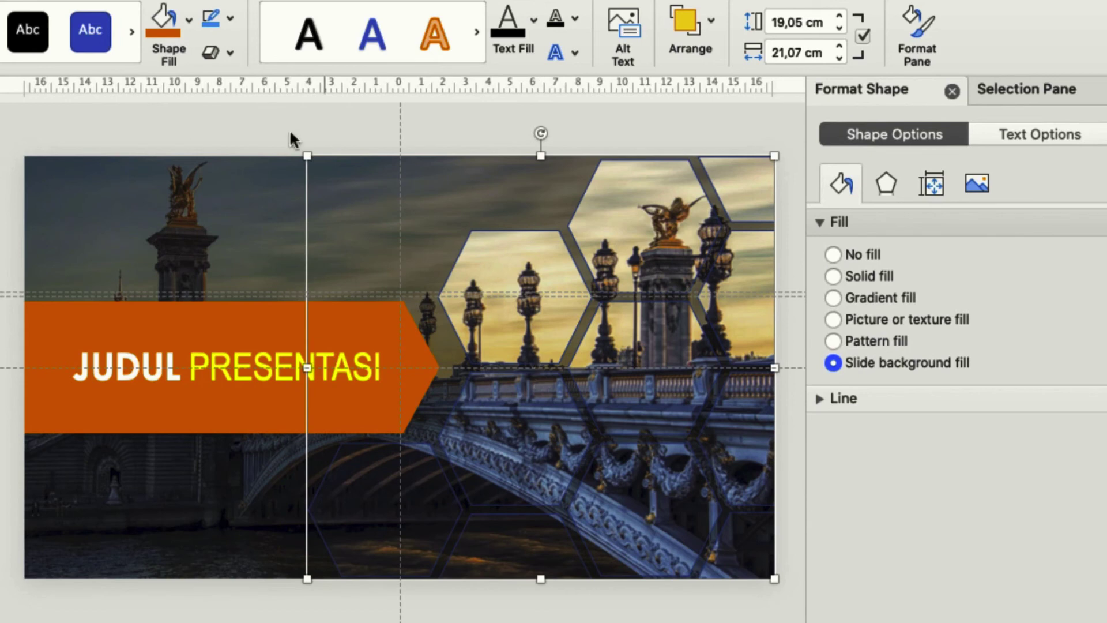
click(230, 20)
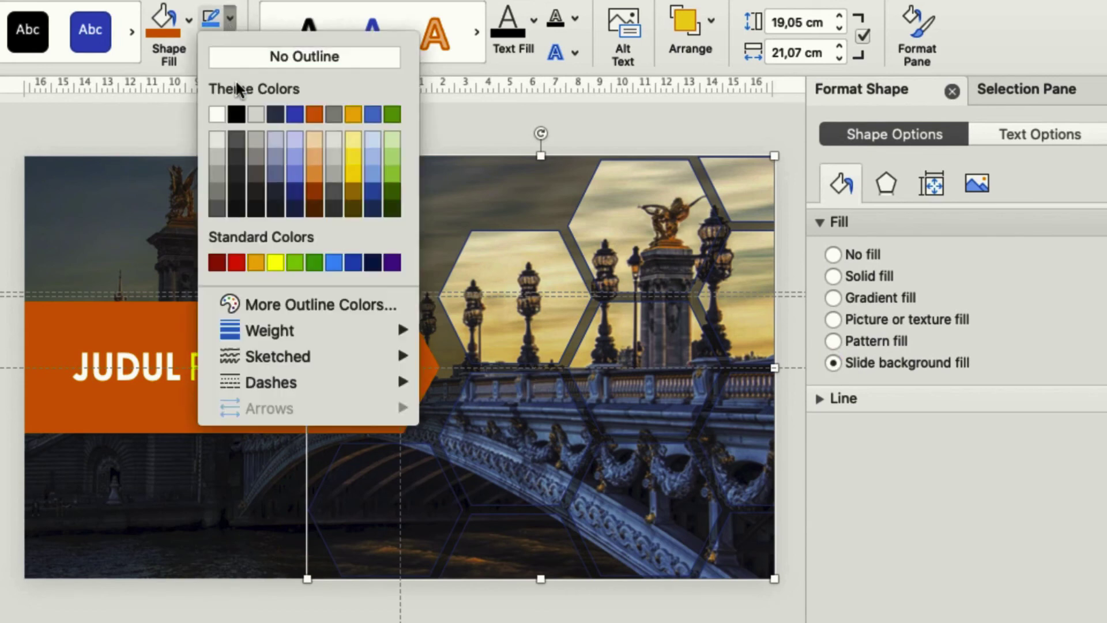
click(333, 263)
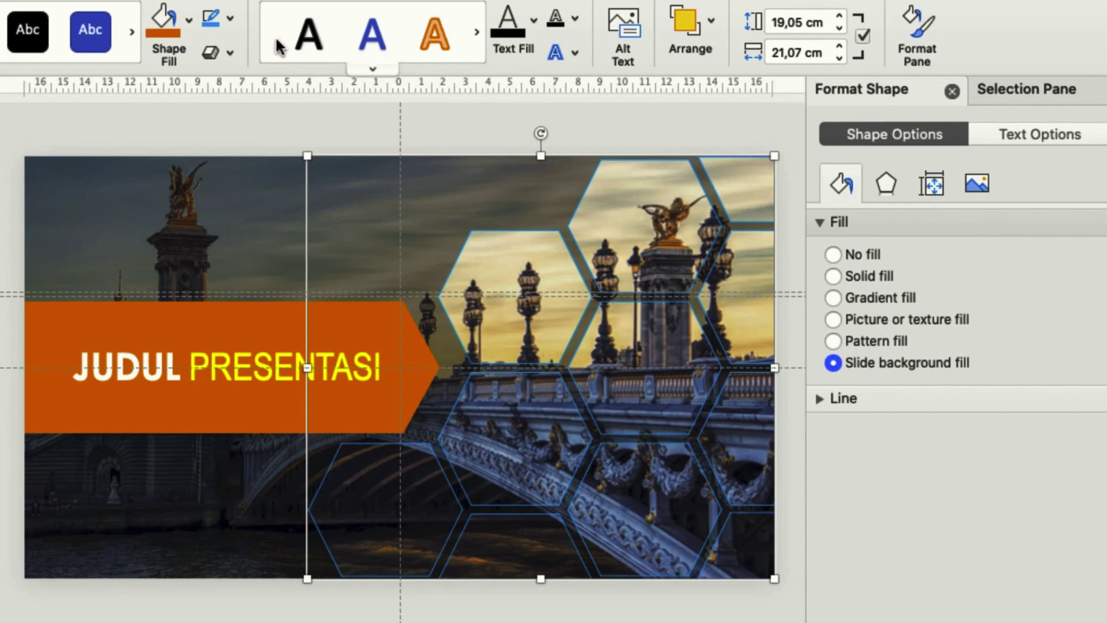
click(229, 19)
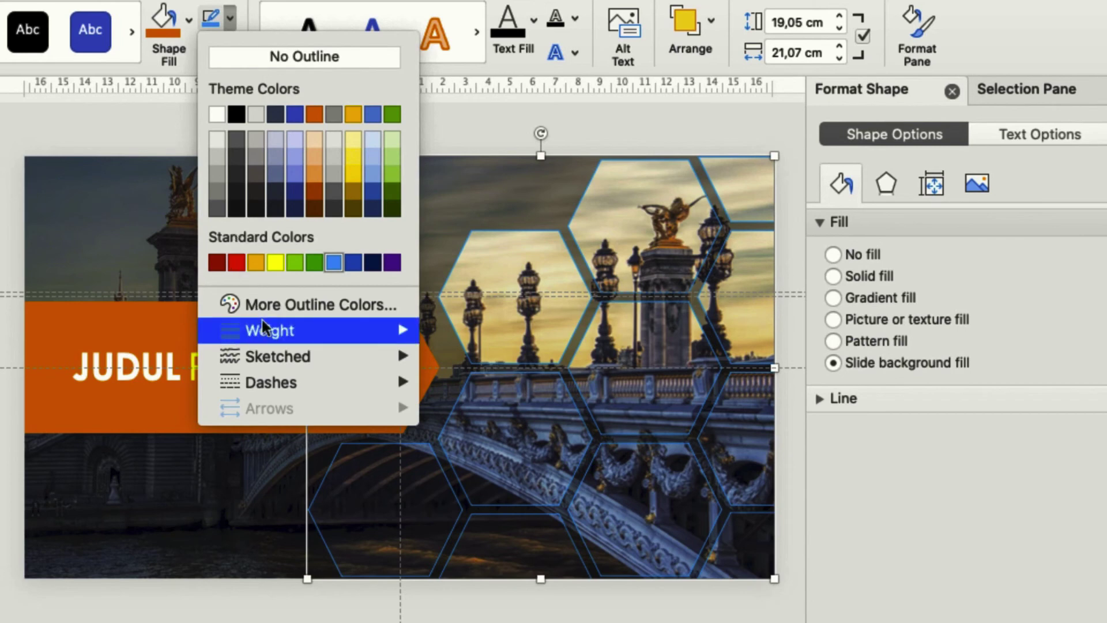
mouse_move(263, 330)
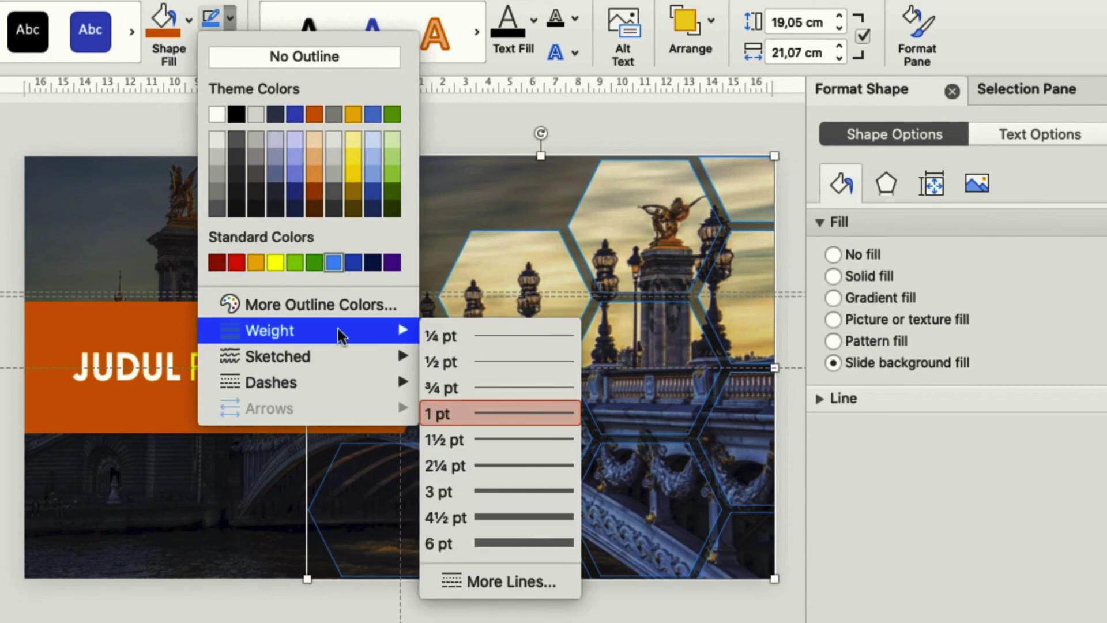
click(482, 464)
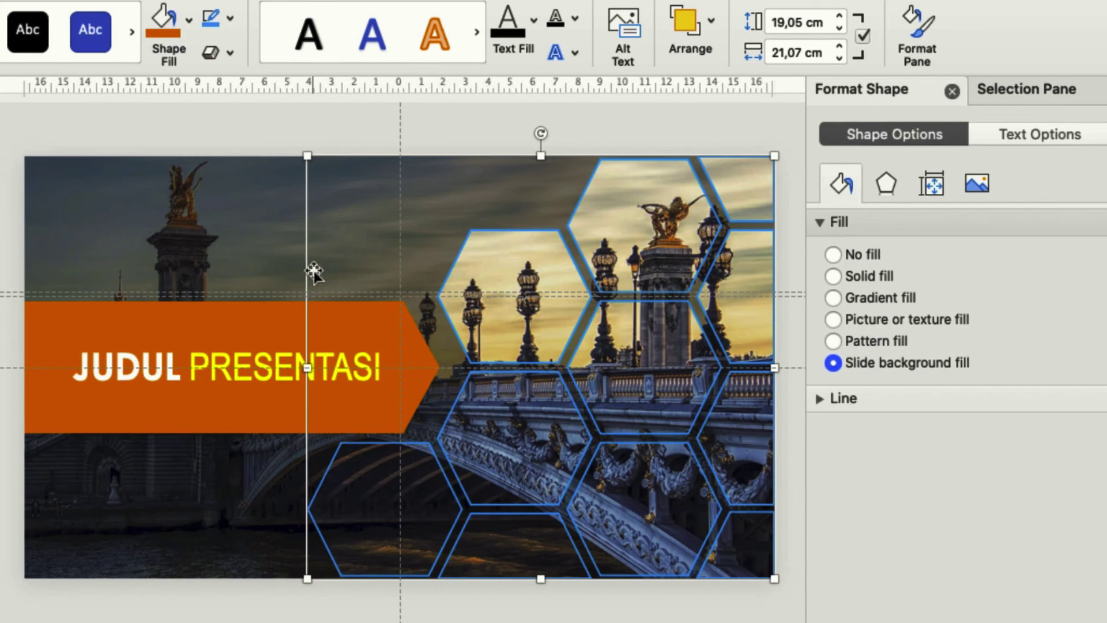
click(234, 131)
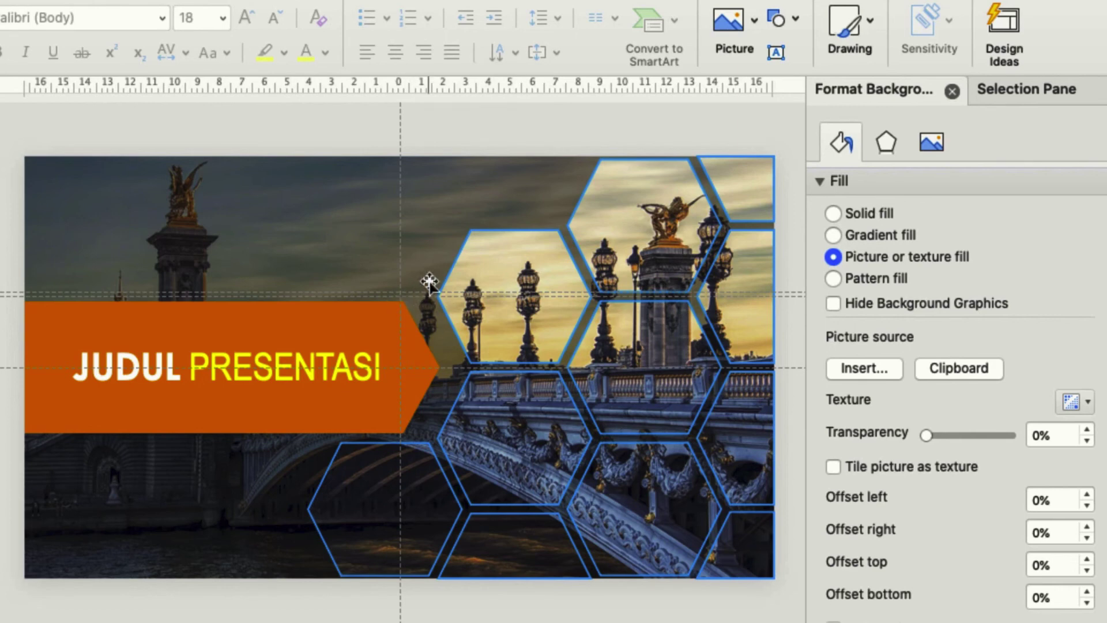
- Select the semi-transparent black rectangle covering the slide
click(415, 261)
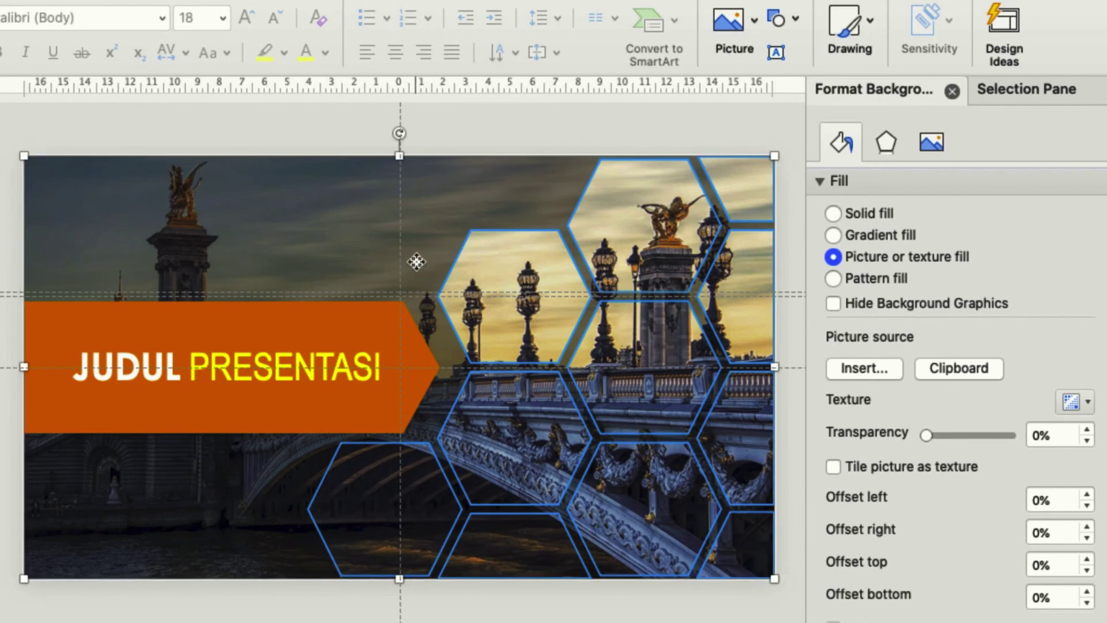